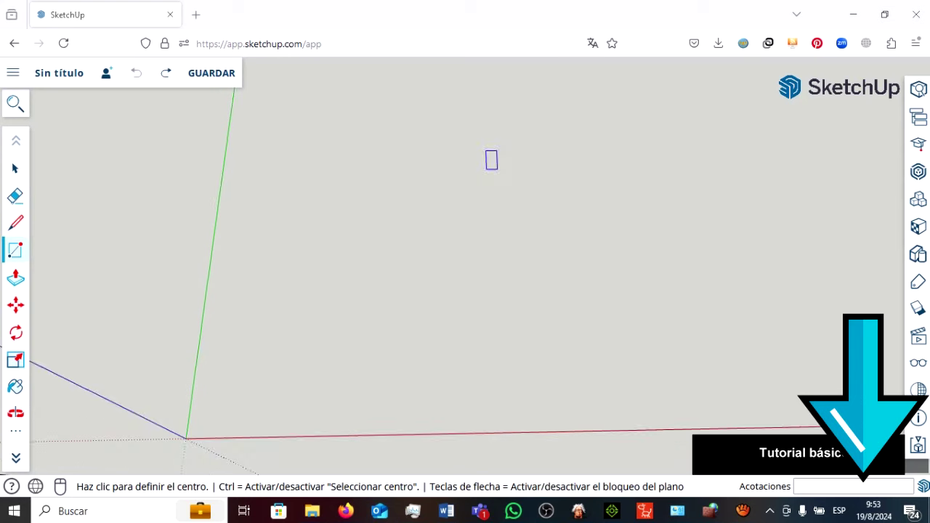
Draw a 7 by 7 ft square floor face (49 ft²) on the ground with the Rectangle tool.
scroll(242, 425, "up", 1)
scroll(243, 425, "up", 1)
scroll(216, 413, "up", 1)
scroll(210, 413, "up", 1)
scroll(210, 411, "up", 1)
scroll(210, 412, "up", 1)
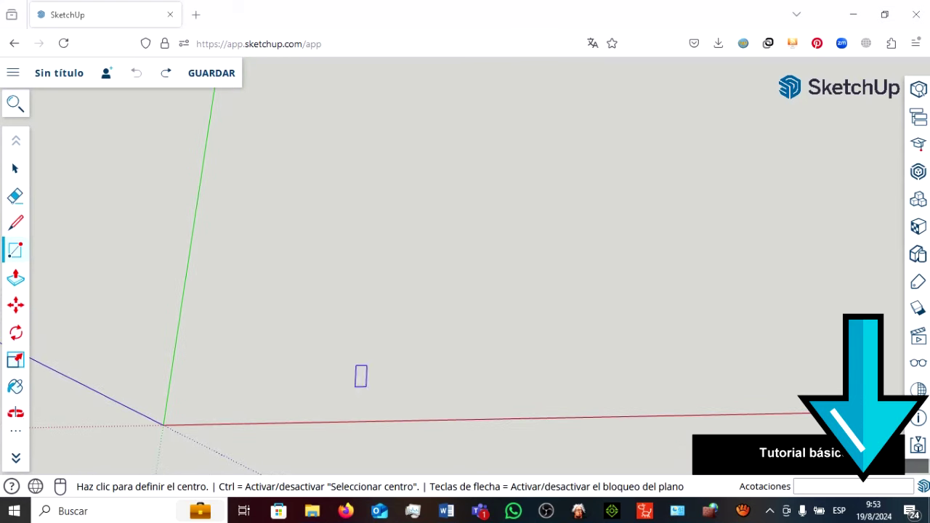
middle_click_drag(501, 297, 430, 244)
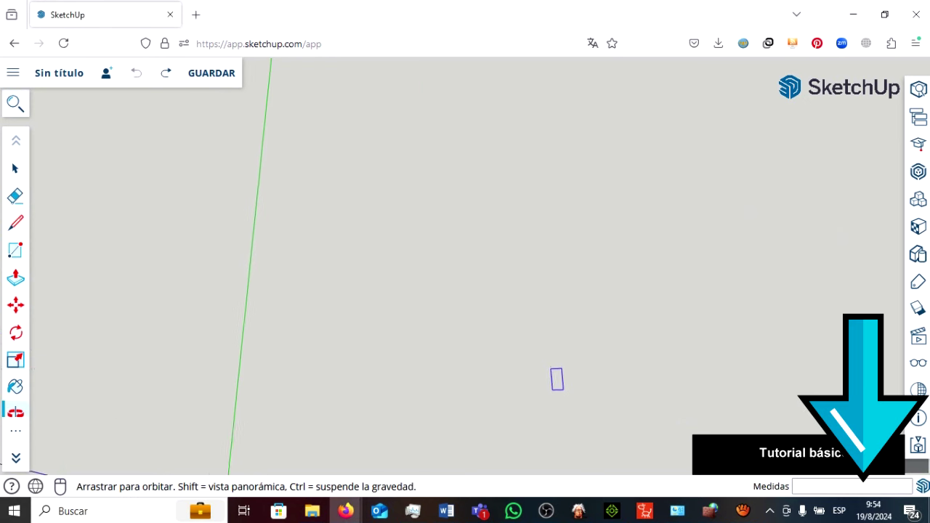
middle_click_drag(430, 245, 40, 305)
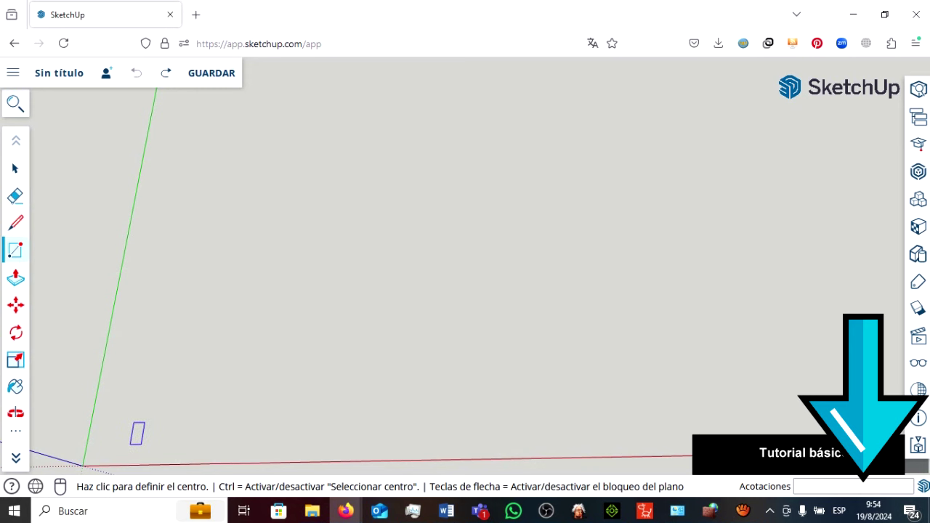
left_click(137, 433)
middle_click_drag(137, 433, 368, 182)
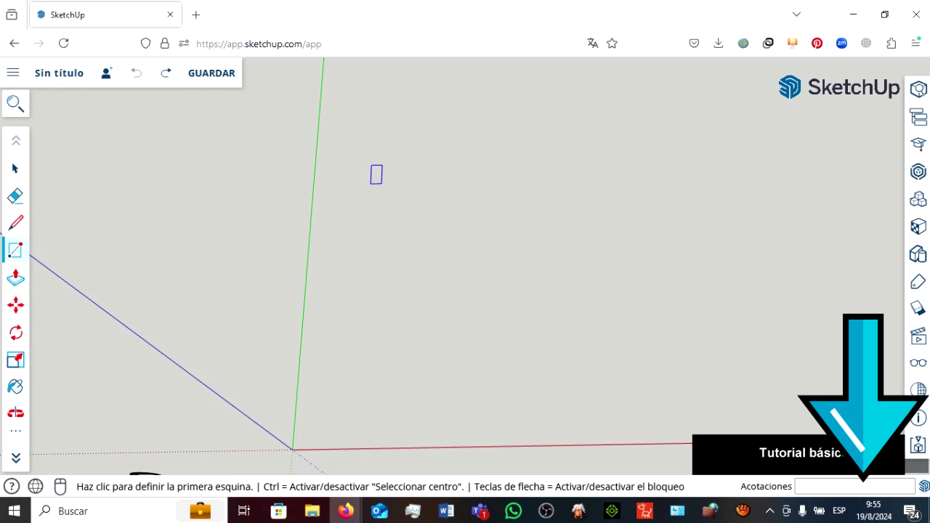
left_click(370, 183)
type("7,7")
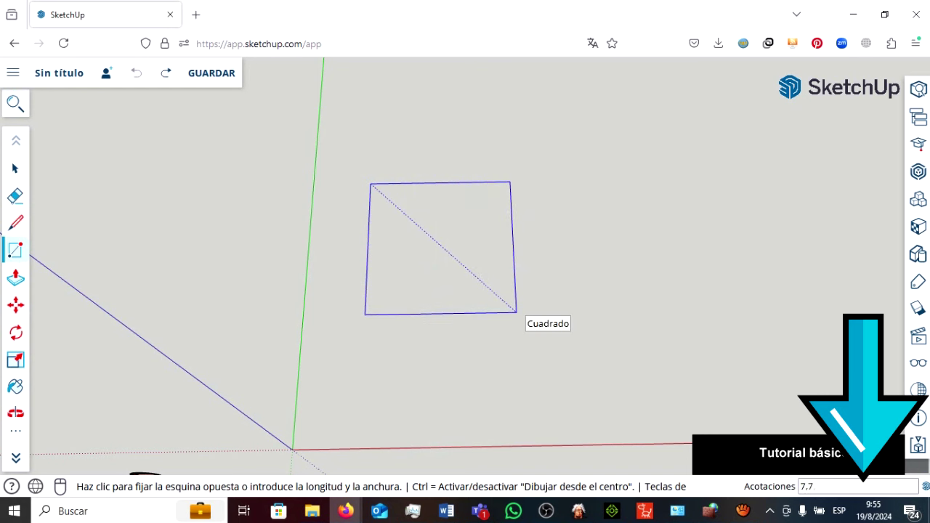
left_click(566, 356)
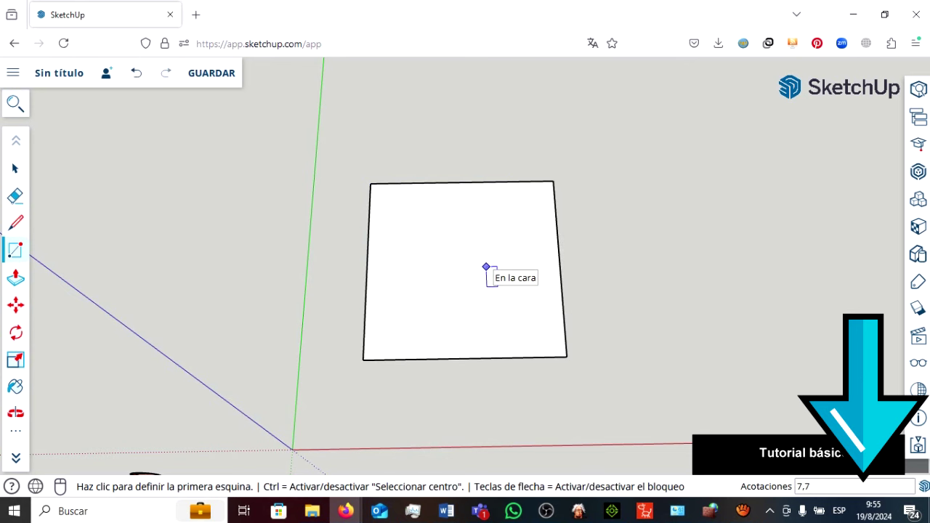
scroll(486, 267, "up", 1)
scroll(486, 268, "up", 1)
scroll(486, 267, "up", 1)
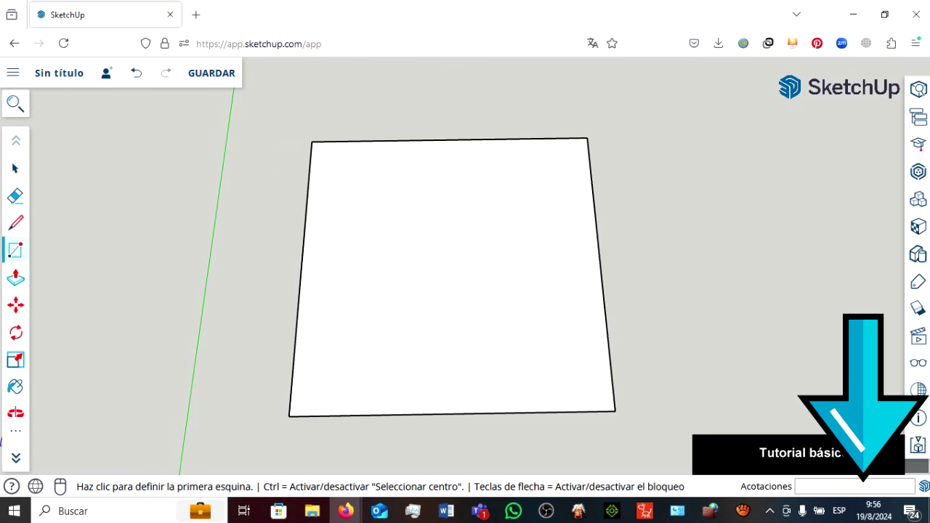
left_click(15, 431)
Use Tape Measure to place a guide point 0.15 along the back edge from the top-left corner.
key("t")
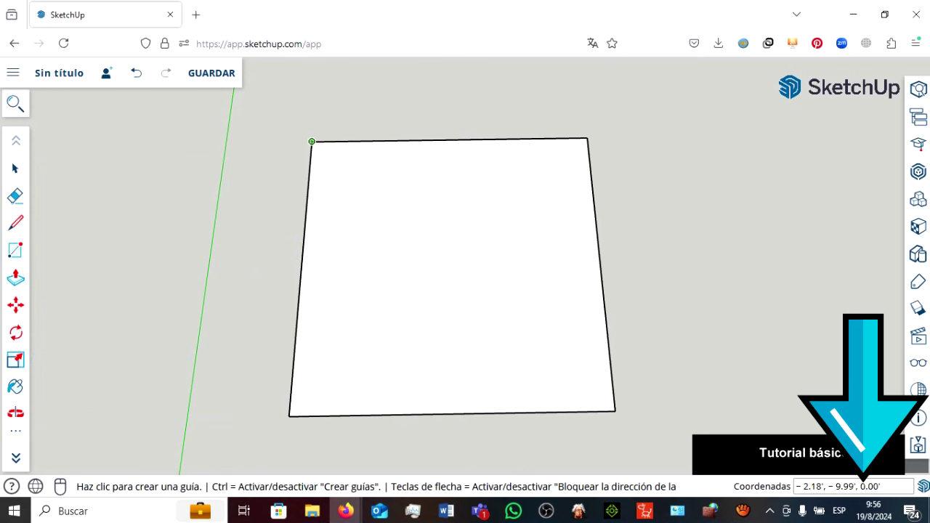
left_click(311, 142)
scroll(311, 142, "up", 3)
scroll(309, 144, "up", 2)
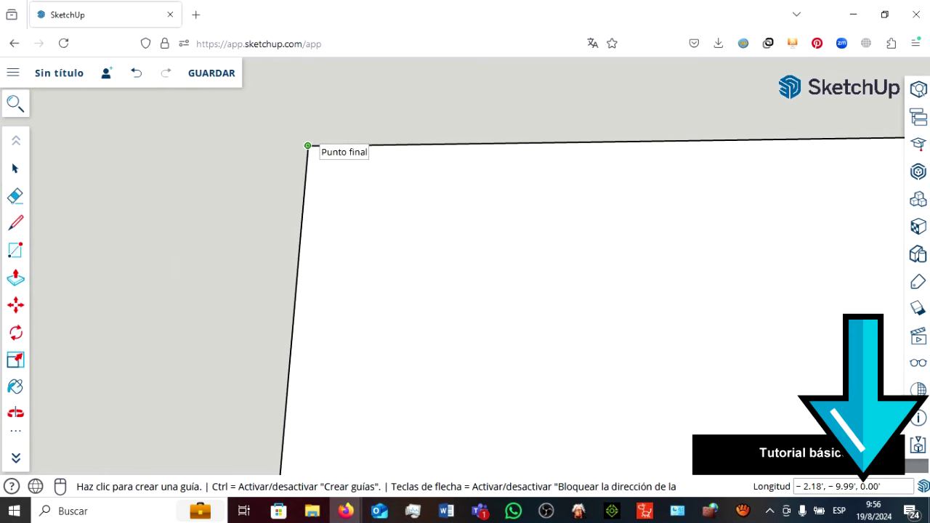
key("Escape")
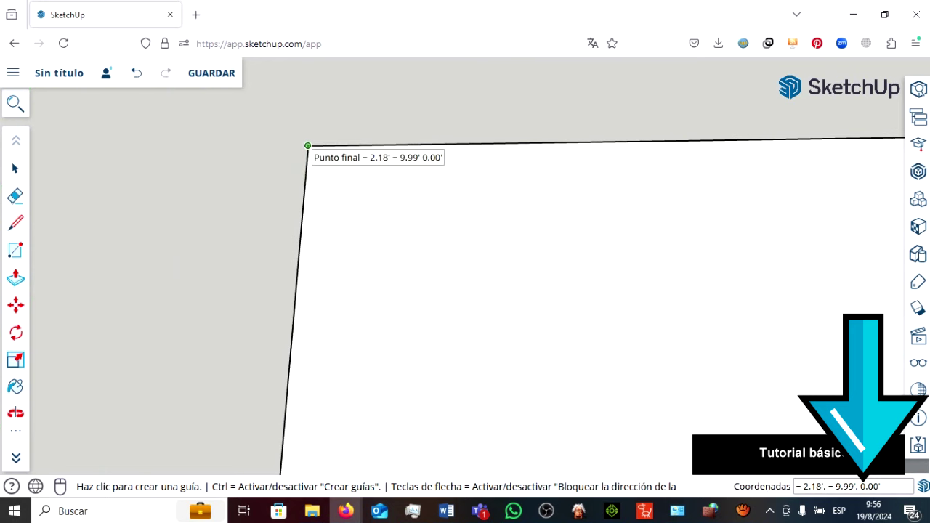
left_click(307, 145)
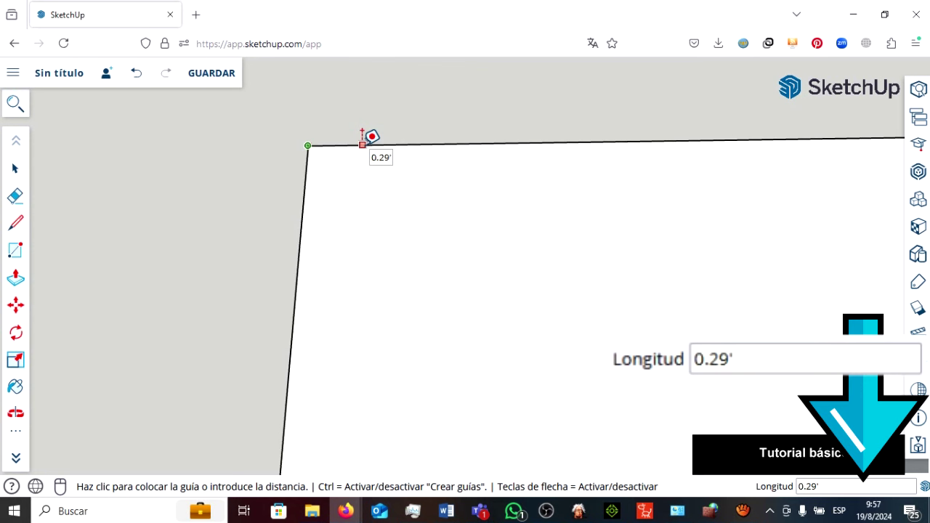
type("0.15")
key("Return")
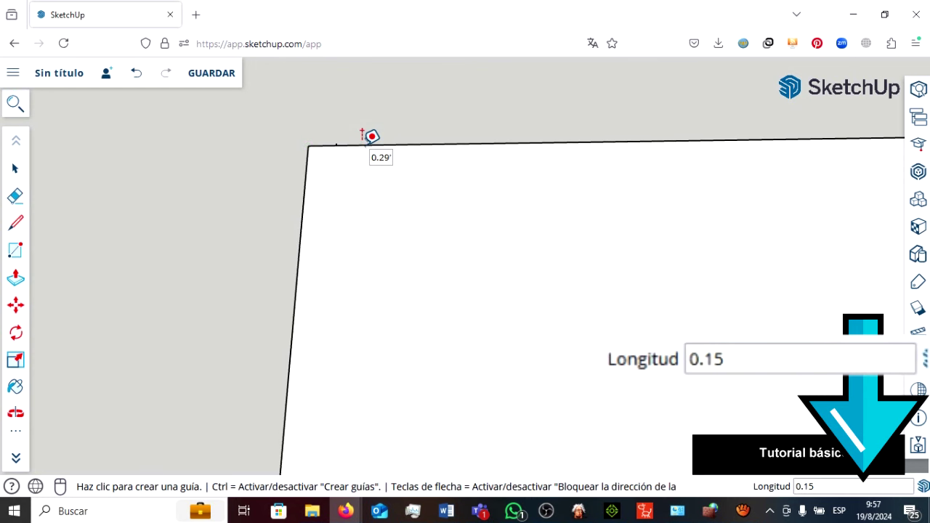
scroll(316, 133, "up", 3)
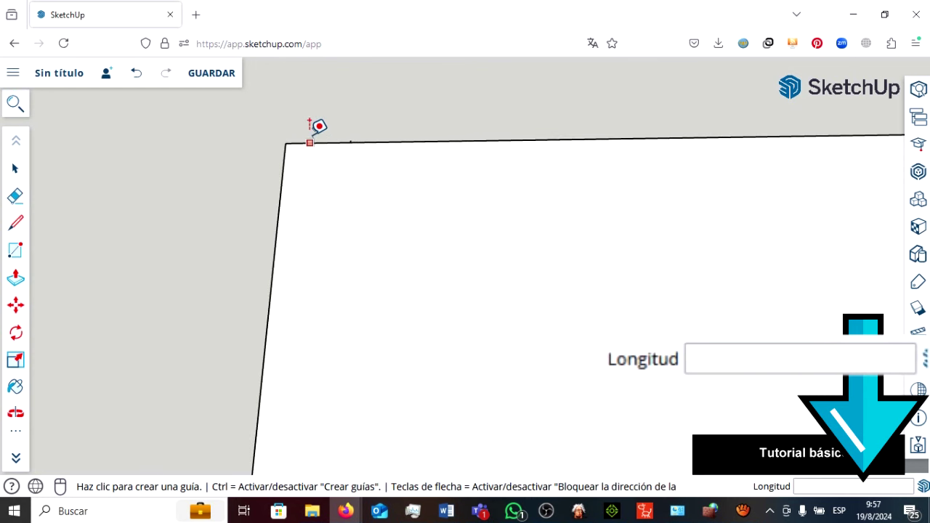
scroll(314, 134, "up", 2)
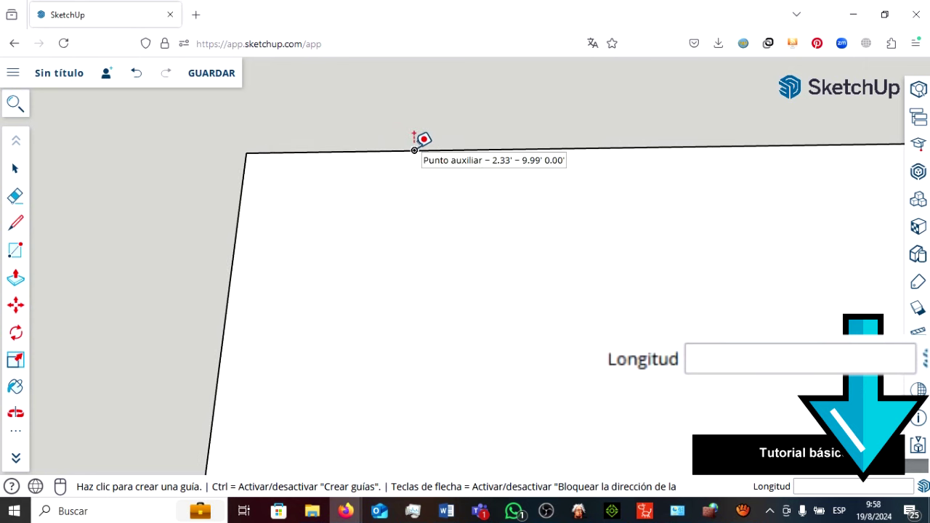
Place a second guide point 0.15 inward into the floor from the back-edge mark.
left_click(414, 150)
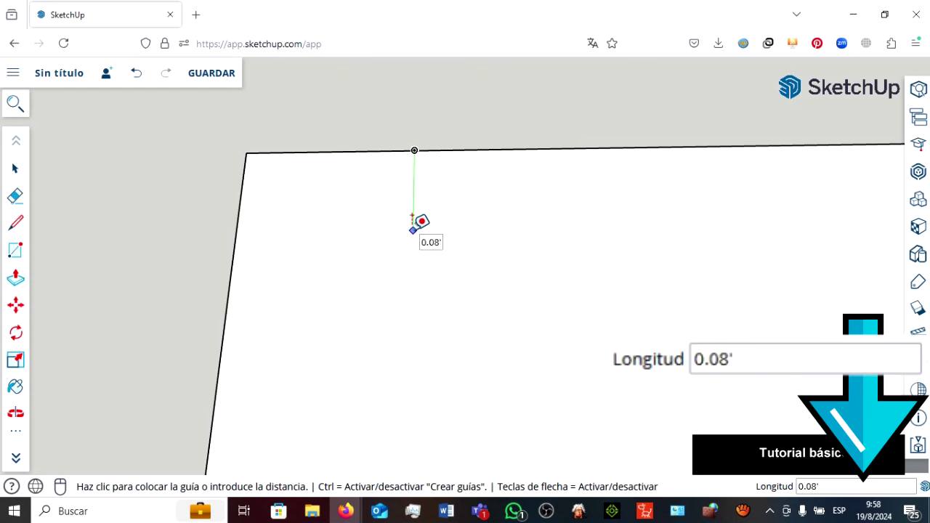
type("0.15")
key("Return")
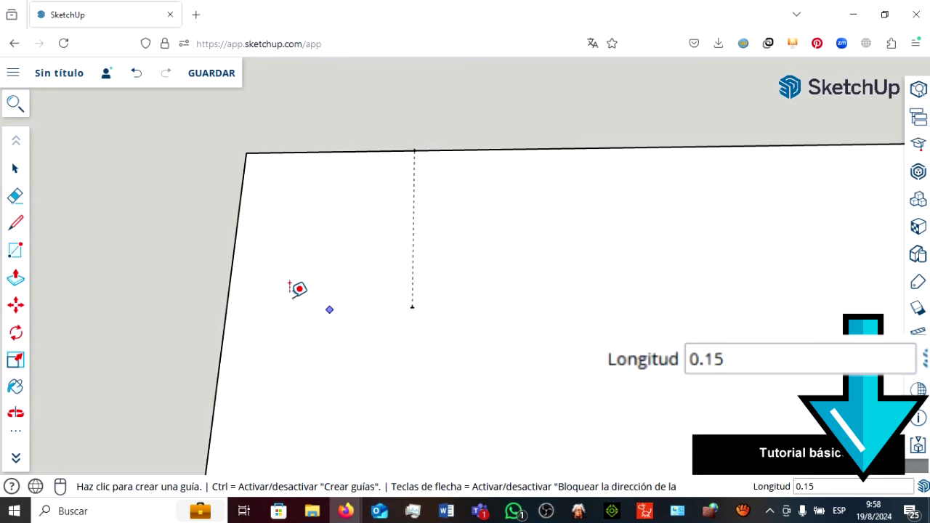
Zoom to the bottom-right corner and place a guide point 0.15 along the front edge.
scroll(179, 153, "down", 1)
scroll(145, 152, "down", 2)
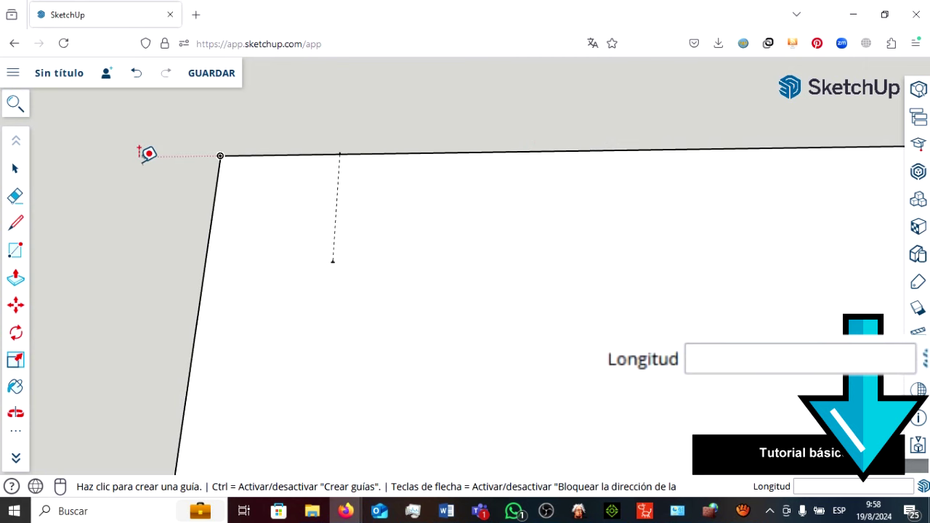
scroll(140, 158, "down", 2)
scroll(139, 159, "down", 1)
scroll(170, 162, "down", 1)
scroll(150, 162, "down", 1)
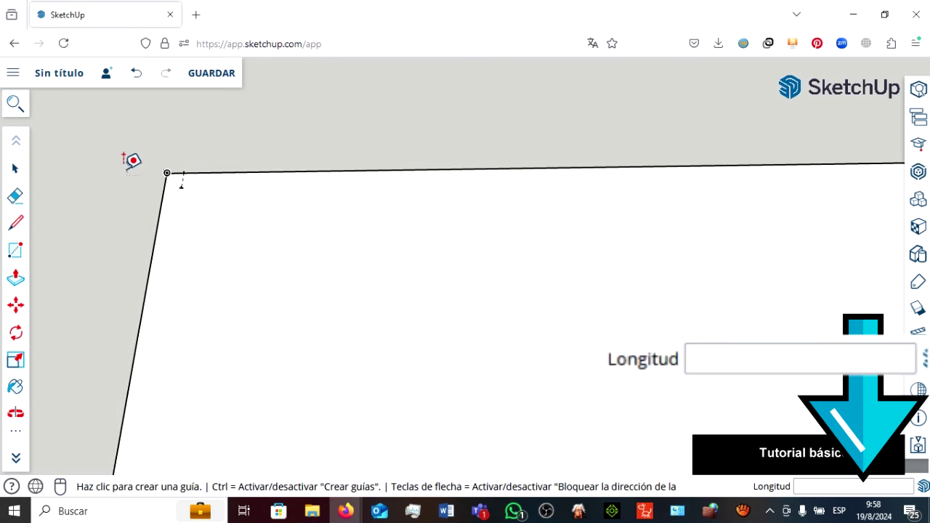
scroll(132, 159, "down", 2)
key("shift+z")
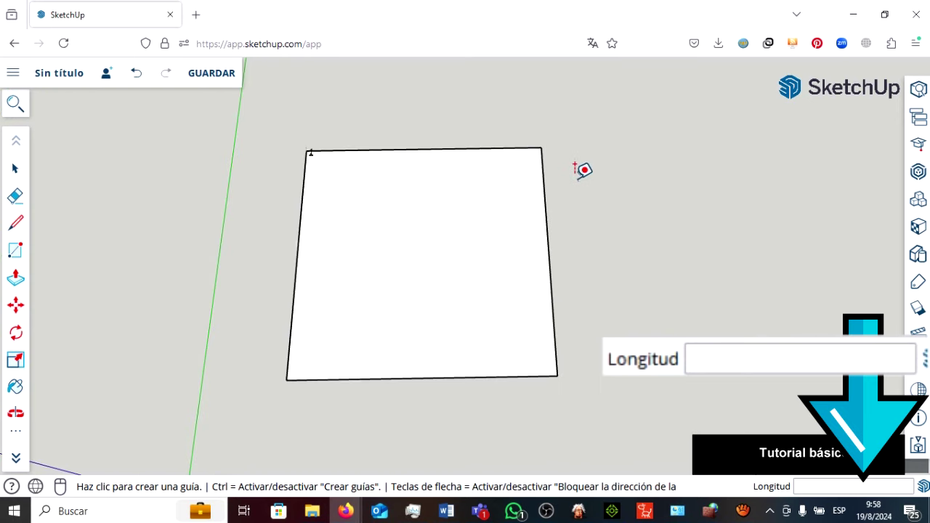
scroll(556, 377, "up", 3)
scroll(558, 307, "up", 1)
scroll(573, 370, "up", 1)
scroll(583, 429, "up", 1)
middle_click_drag(583, 429, 630, 291)
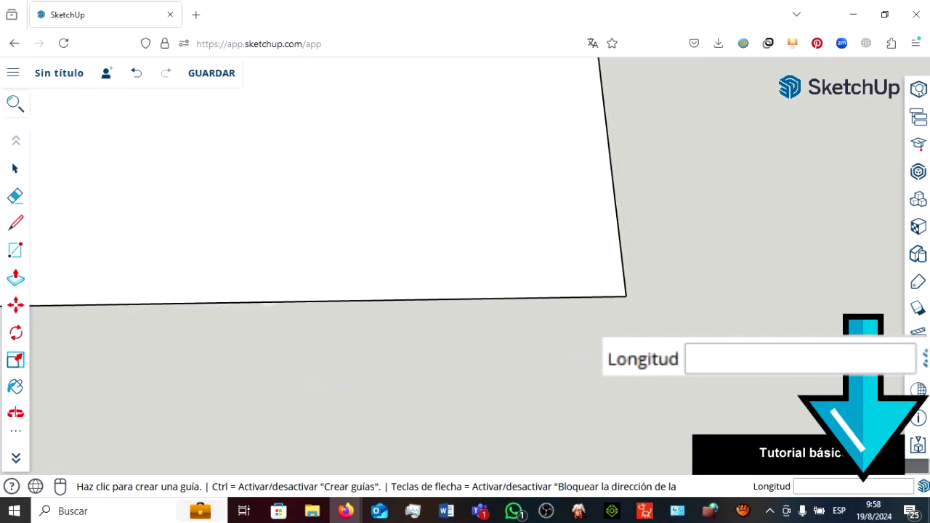
middle_click_drag(630, 290, 636, 288)
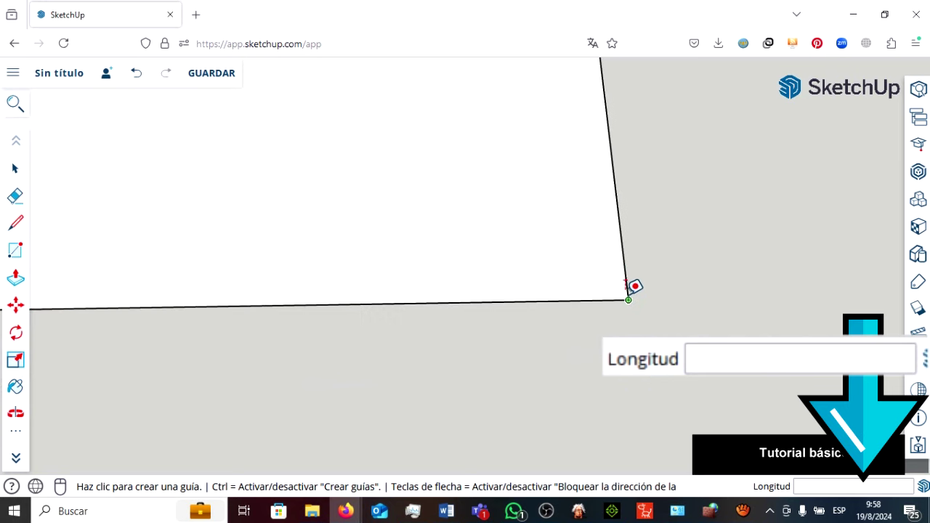
left_click(628, 298)
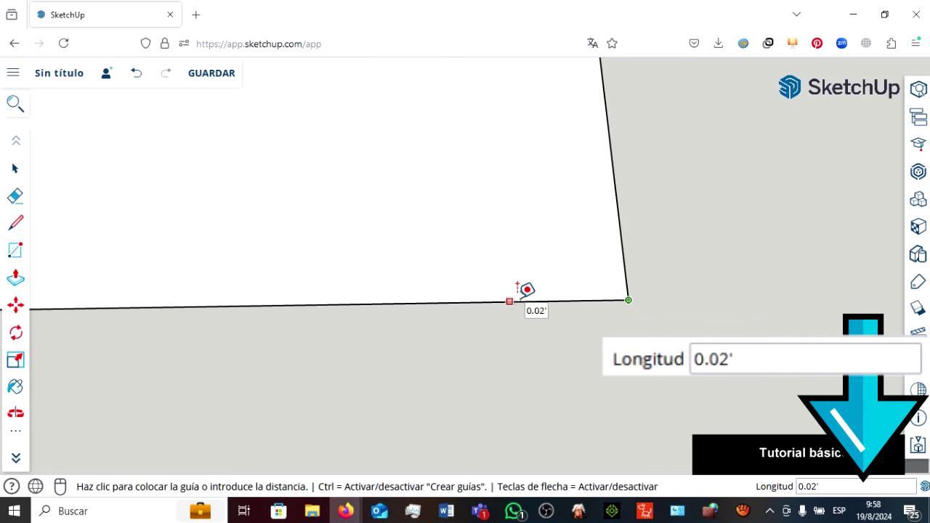
key("BackSpace")
key("BackSpace")
key("Return")
Begin a new measurement from the front-edge guide point.
scroll(526, 289, "up", 3)
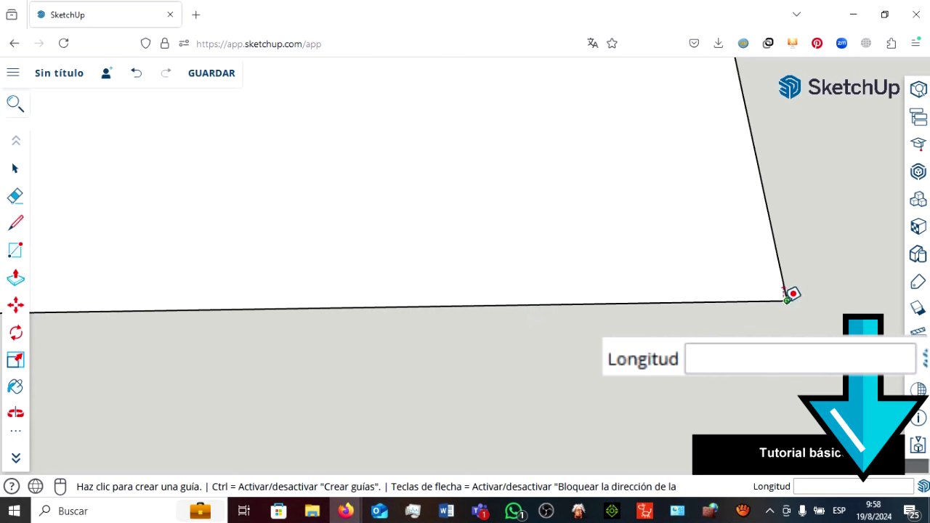
middle_click_drag(761, 292, 616, 332)
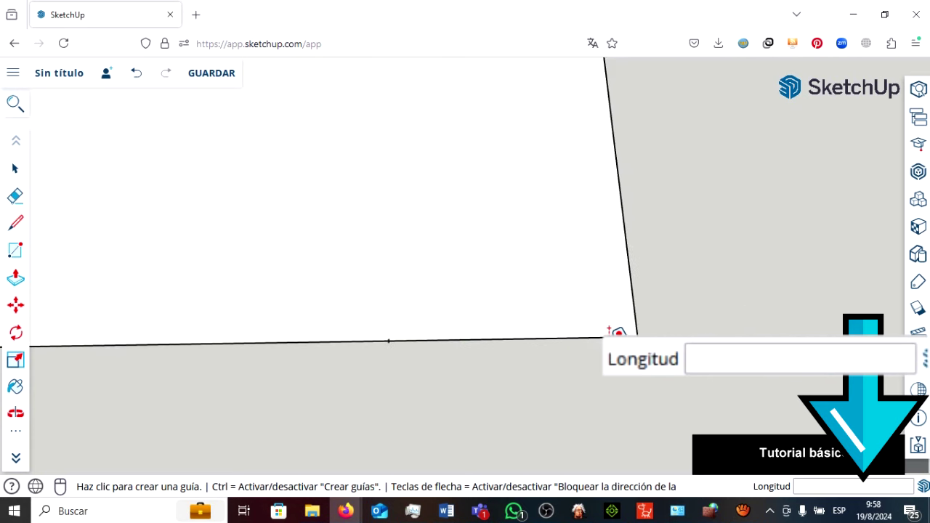
scroll(515, 342, "up", 2)
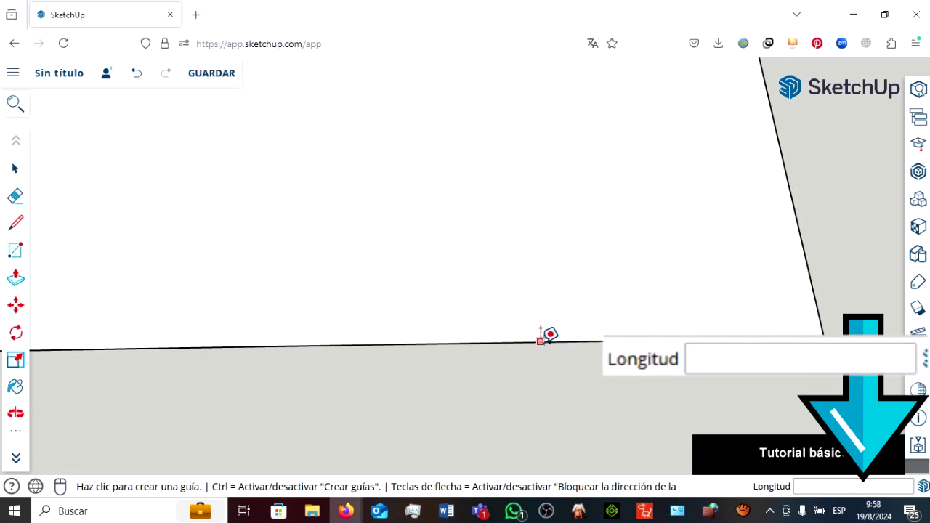
scroll(546, 340, "up", 2)
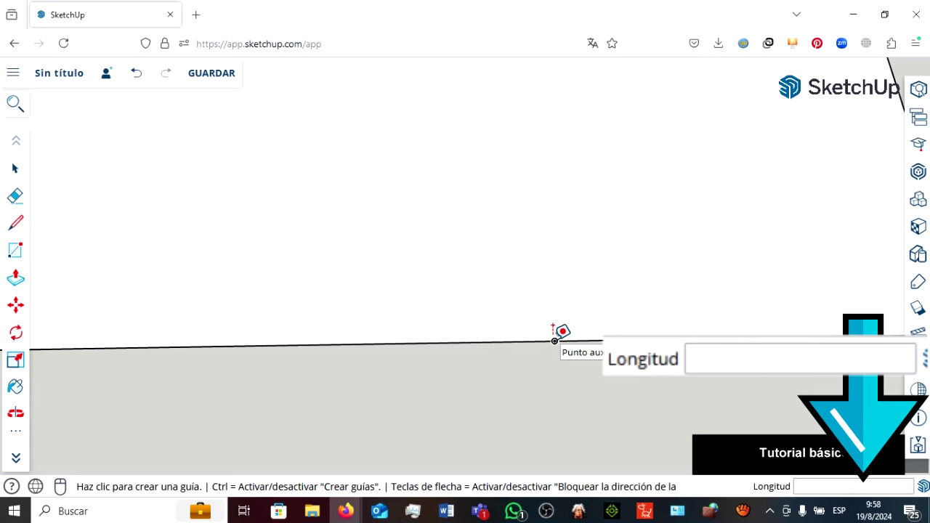
left_click(554, 340)
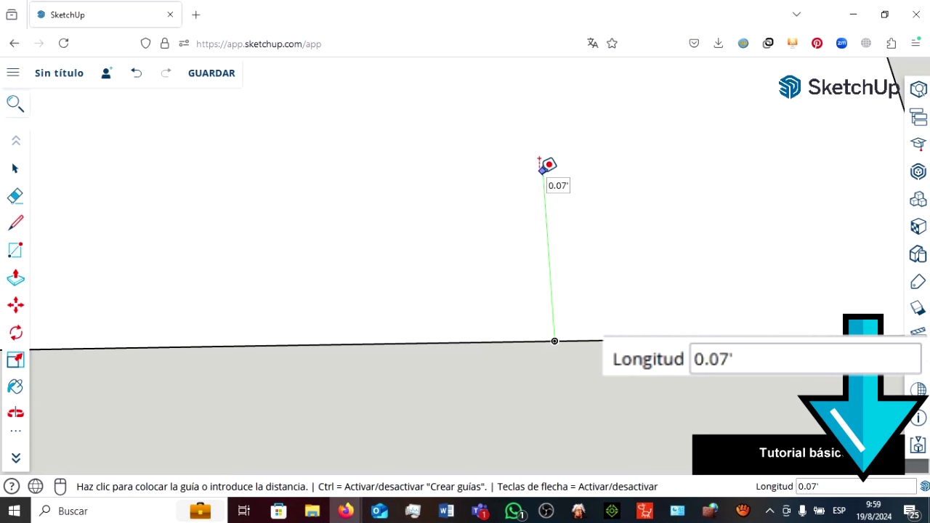
Place a guide point inward from the front-edge mark near the bottom-right corner.
type("0")
key("Return")
scroll(542, 242, "down", 2)
scroll(555, 249, "down", 1)
scroll(587, 251, "down", 2)
scroll(751, 276, "down", 2)
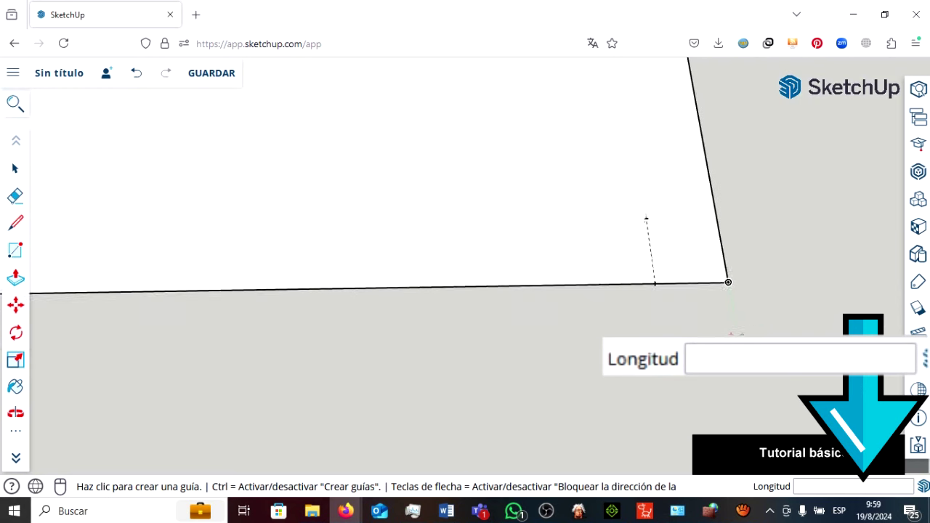
scroll(685, 326, "down", 2)
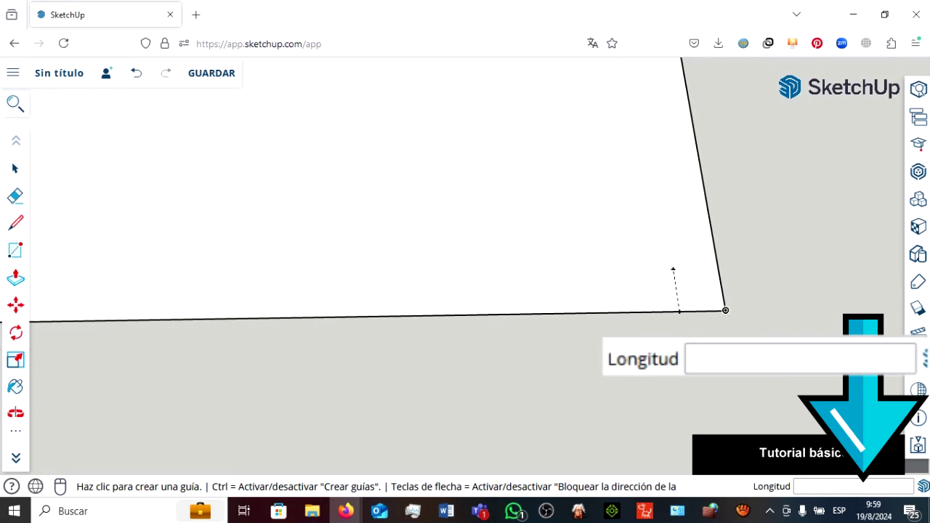
scroll(616, 374, "down", 2)
scroll(617, 377, "down", 2)
scroll(617, 383, "down", 2)
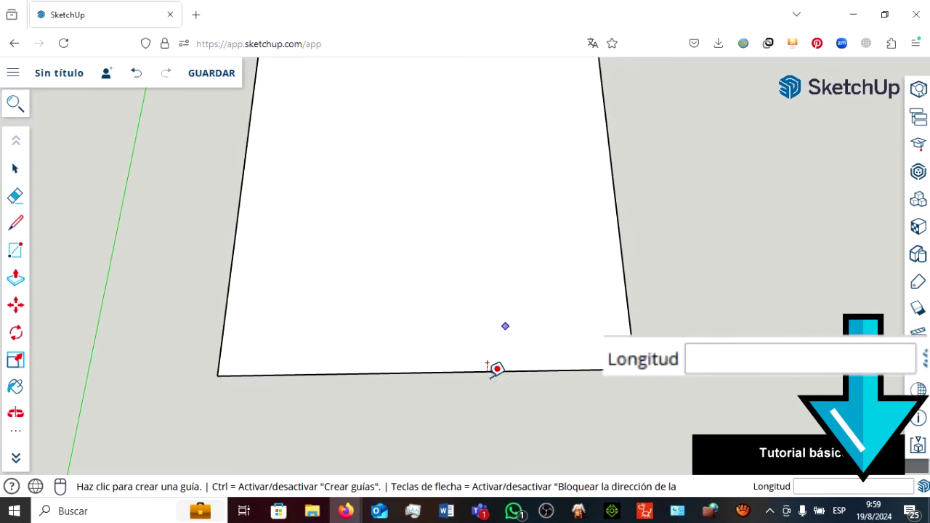
scroll(494, 378, "down", 2)
scroll(411, 135, "up", 2)
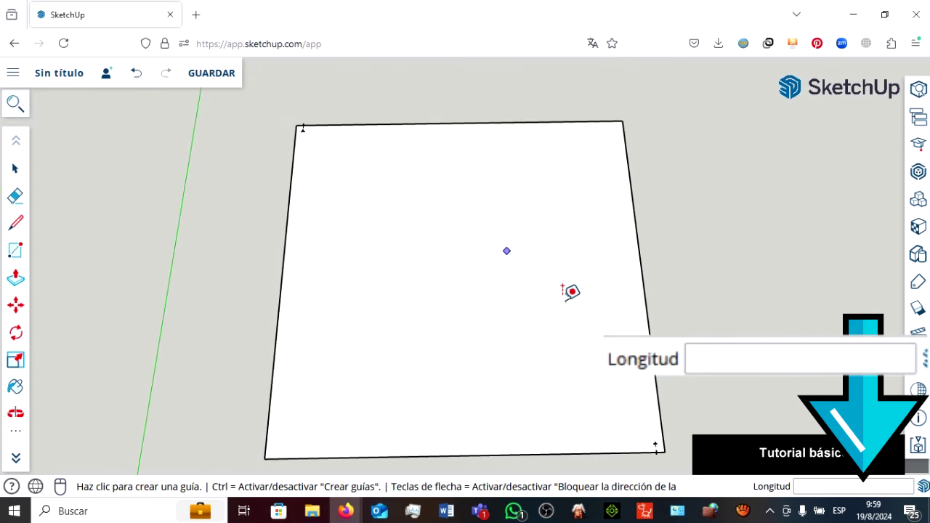
middle_click_drag(703, 326, 690, 328)
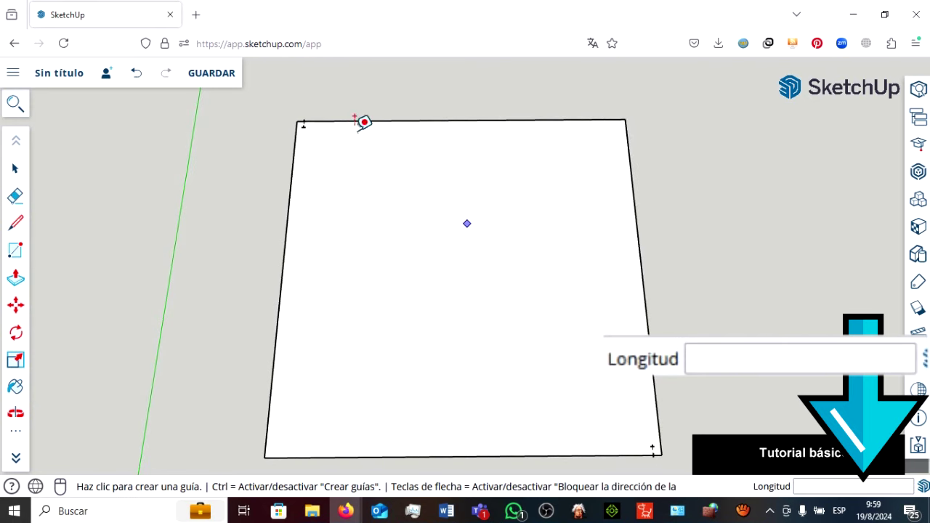
Draw a 6.70 by 6.70 ft inner rectangle between the two inset guide points.
left_click(17, 255)
scroll(301, 125, "up", 2)
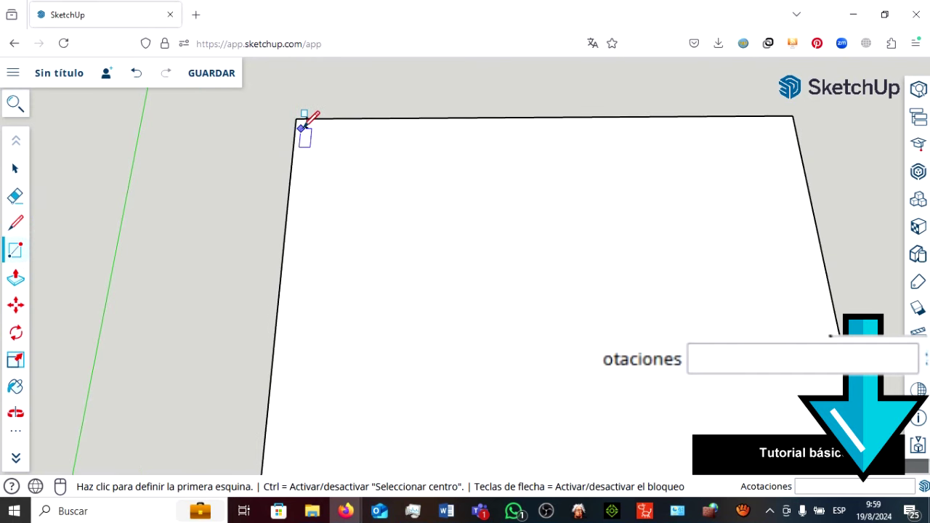
scroll(301, 127, "up", 1)
scroll(305, 125, "up", 2)
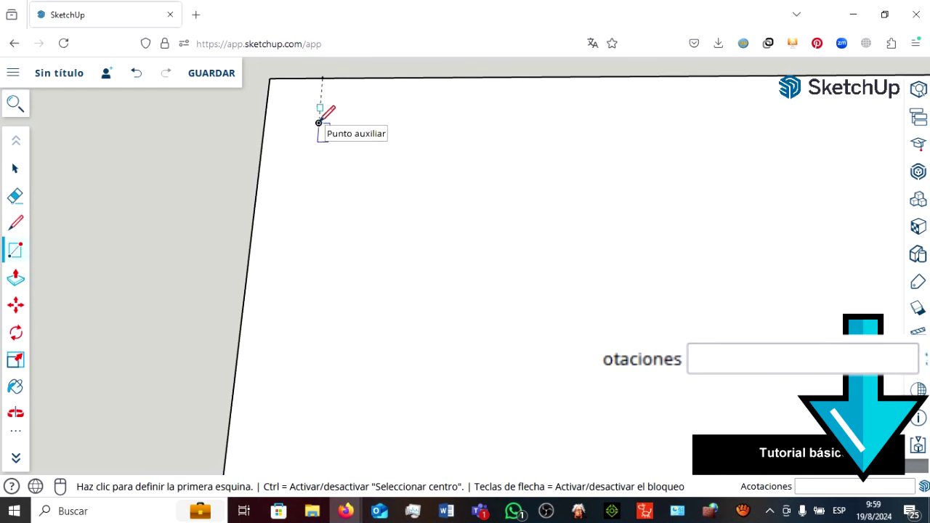
left_click(16, 251)
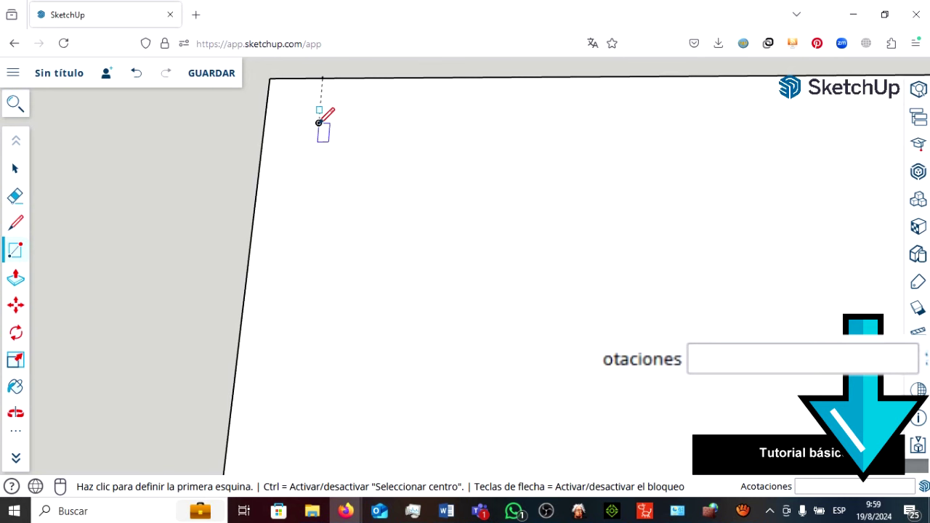
left_click(318, 123)
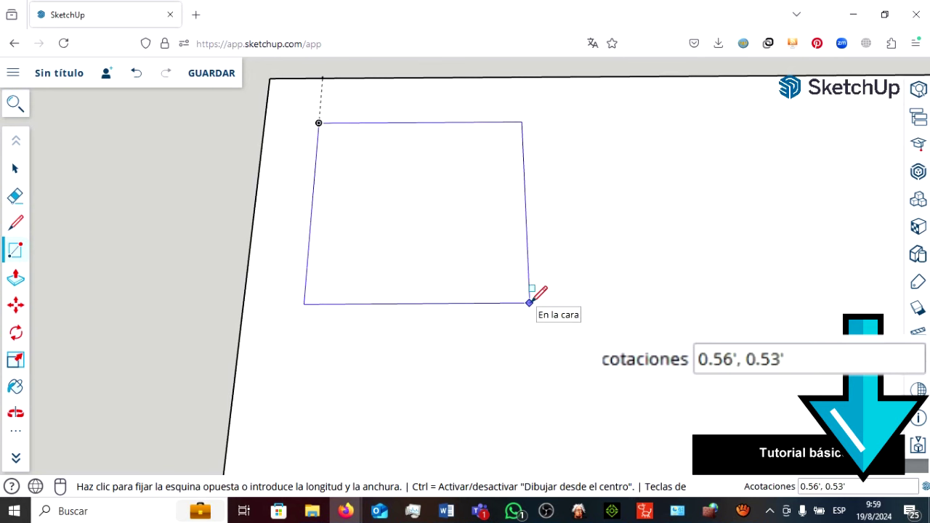
scroll(367, 228, "down", 1)
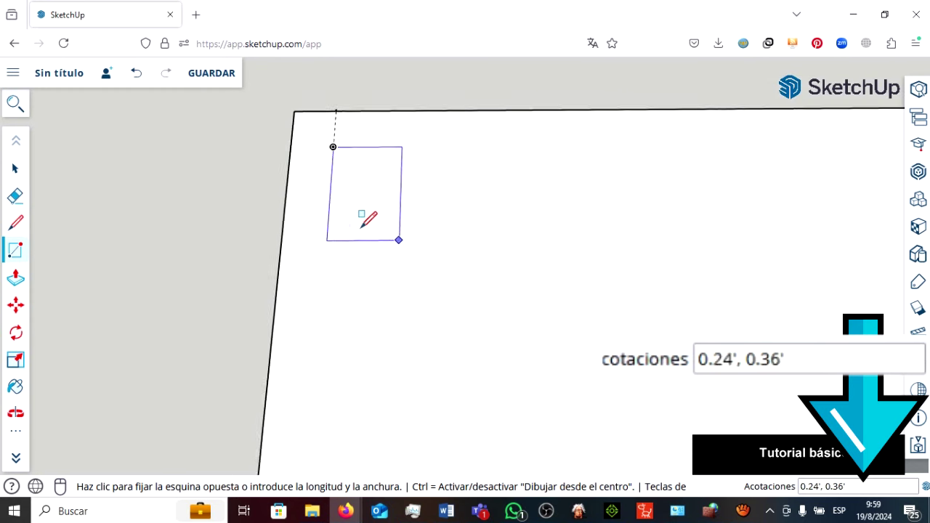
scroll(264, 156, "down", 1)
scroll(235, 152, "down", 1)
scroll(218, 151, "down", 1)
scroll(206, 145, "down", 1)
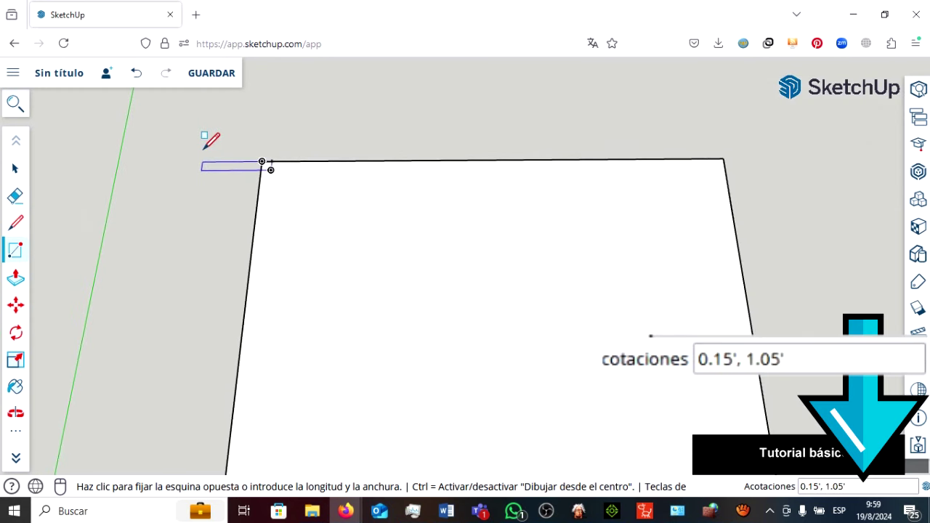
scroll(346, 106, "down", 2)
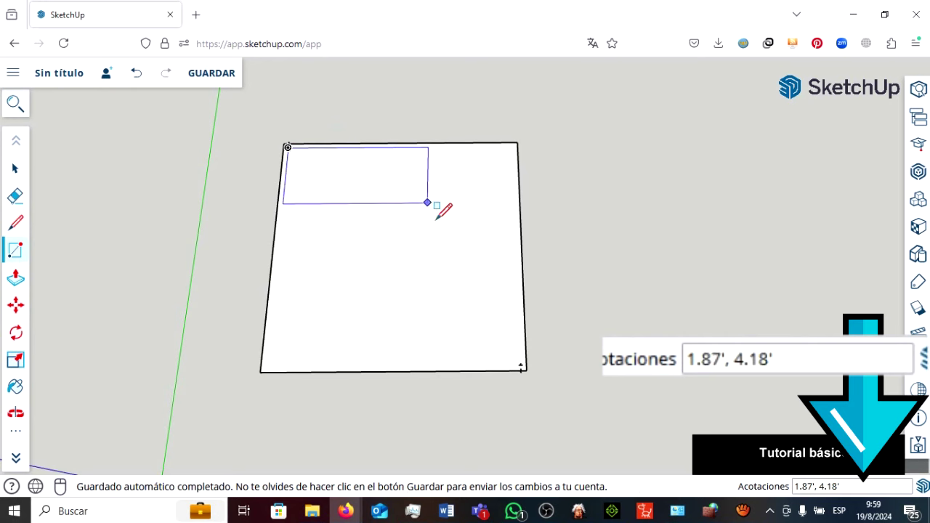
scroll(545, 372, "up", 1)
scroll(512, 353, "up", 2)
scroll(508, 356, "up", 2)
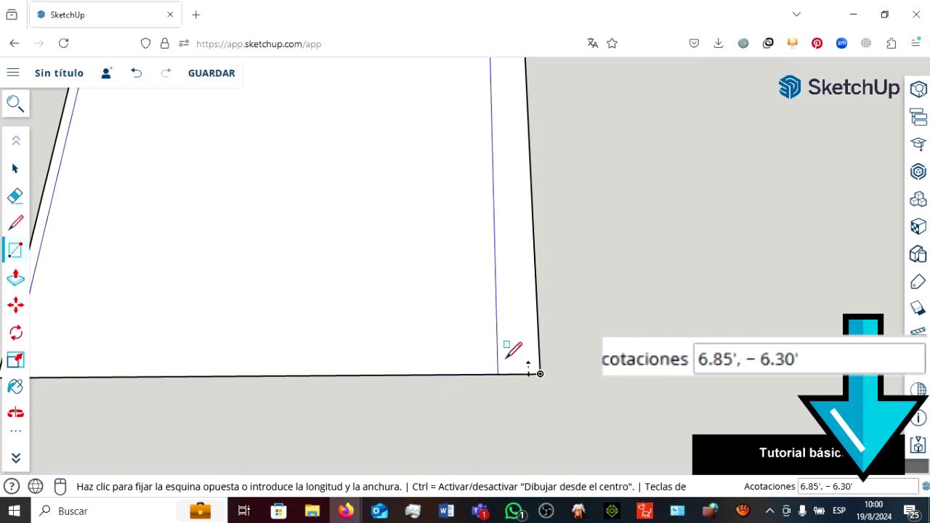
scroll(523, 356, "up", 1)
scroll(551, 355, "up", 1)
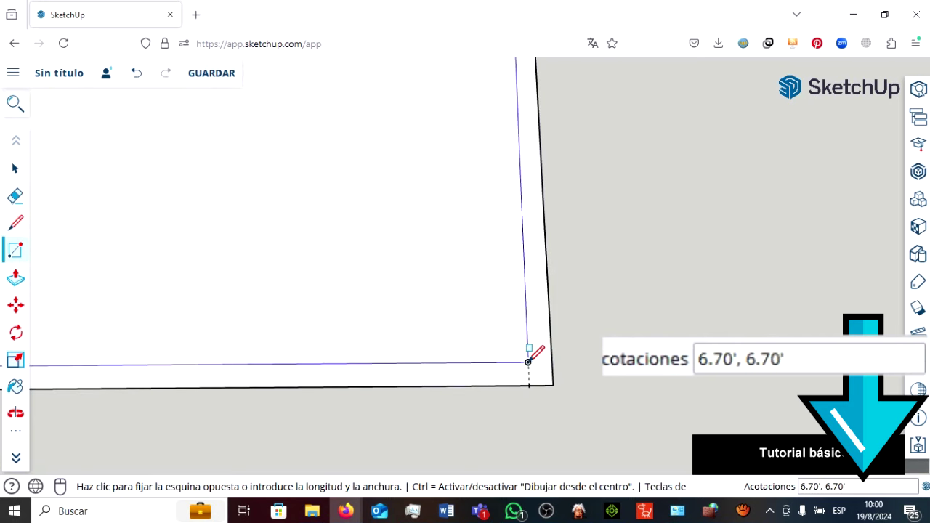
scroll(528, 361, "up", 1)
scroll(527, 359, "up", 1)
scroll(525, 358, "up", 1)
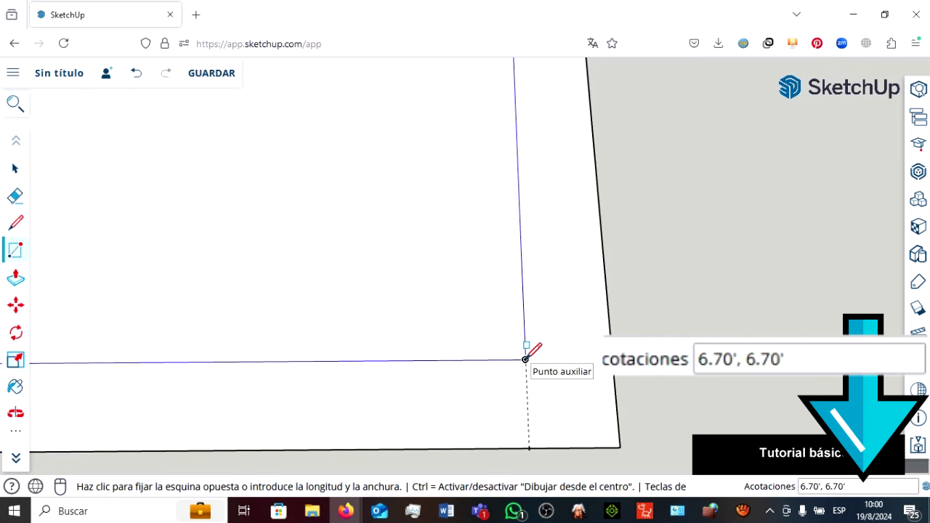
left_click(525, 359)
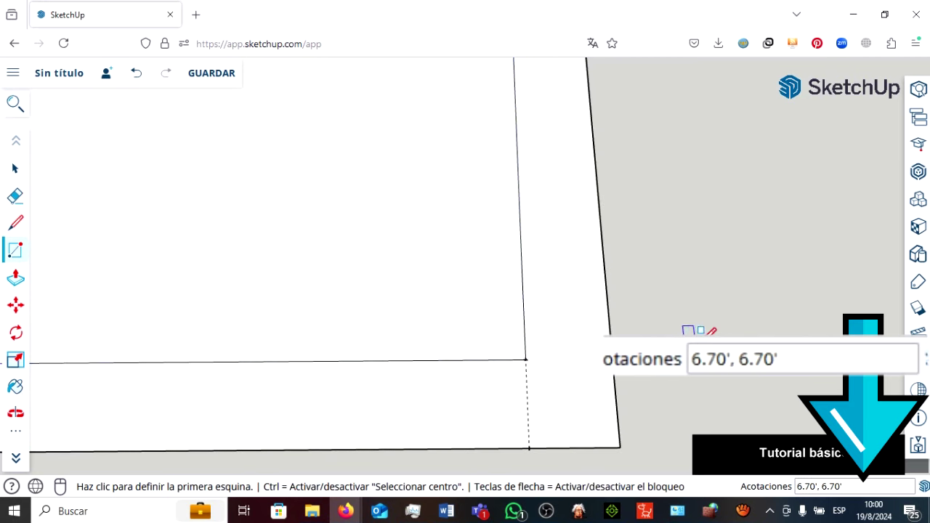
scroll(703, 330, "down", 2)
scroll(682, 363, "down", 1)
scroll(648, 407, "down", 2)
scroll(738, 190, "down", 1)
scroll(715, 280, "down", 1)
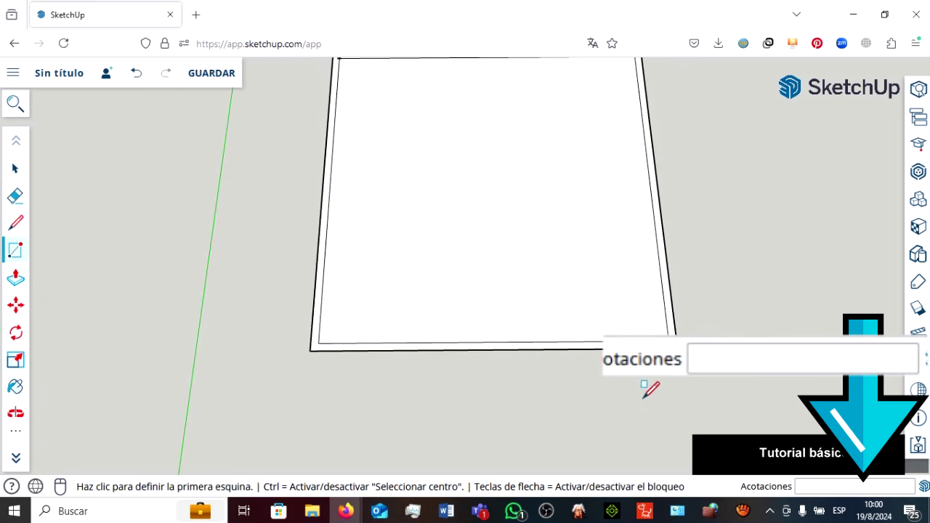
scroll(532, 411, "down", 1)
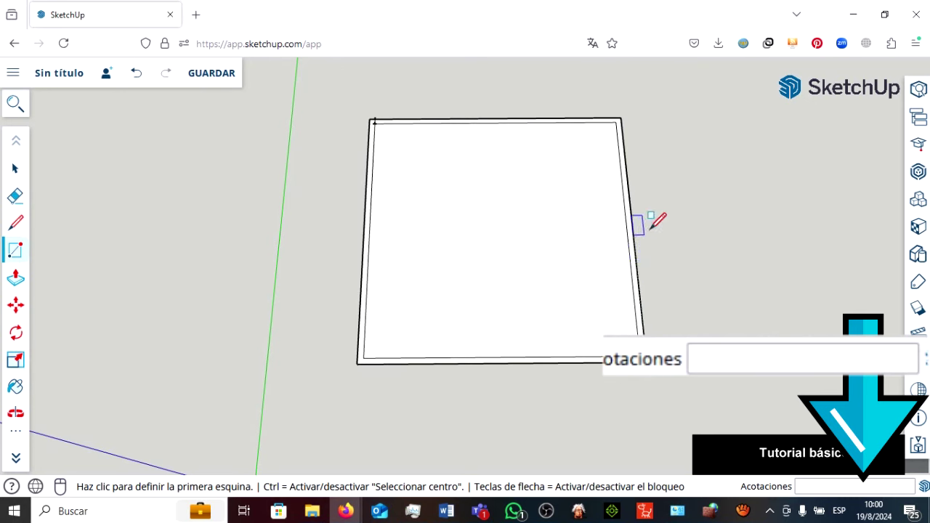
scroll(649, 225, "up", 1)
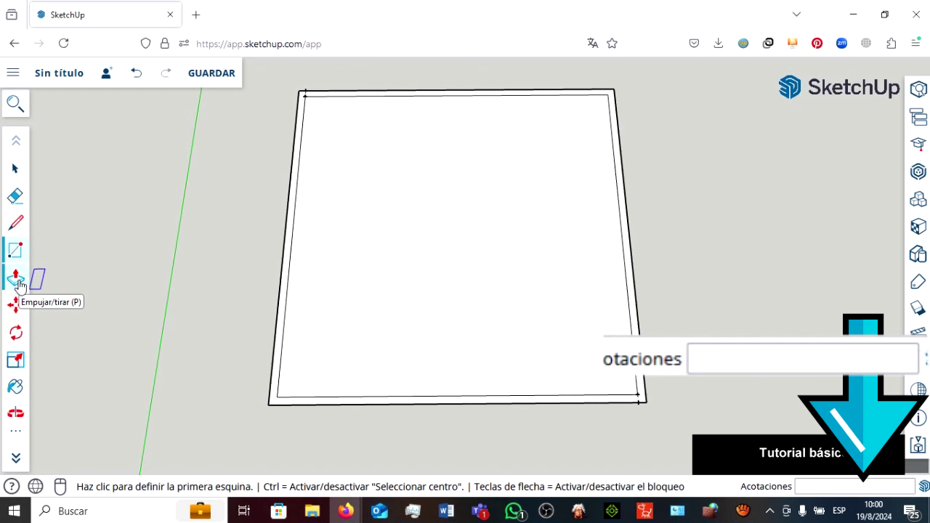
Push/pull the border band up 3 ft into walls, then orbit to inspect the room.
left_click(16, 279)
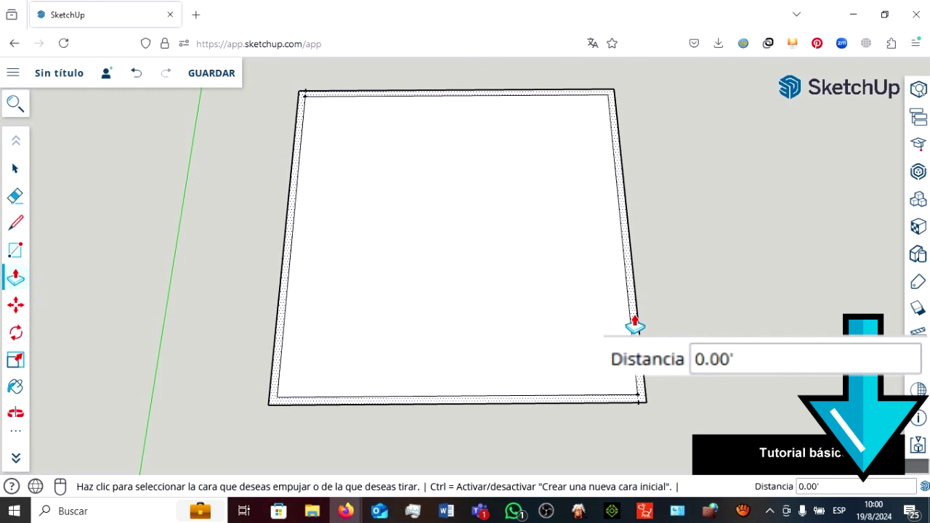
left_click(634, 324)
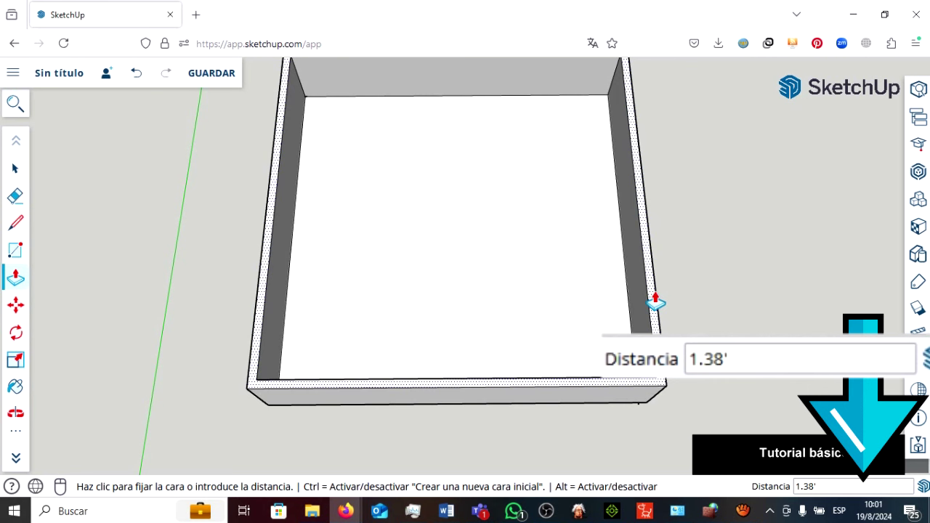
type("3")
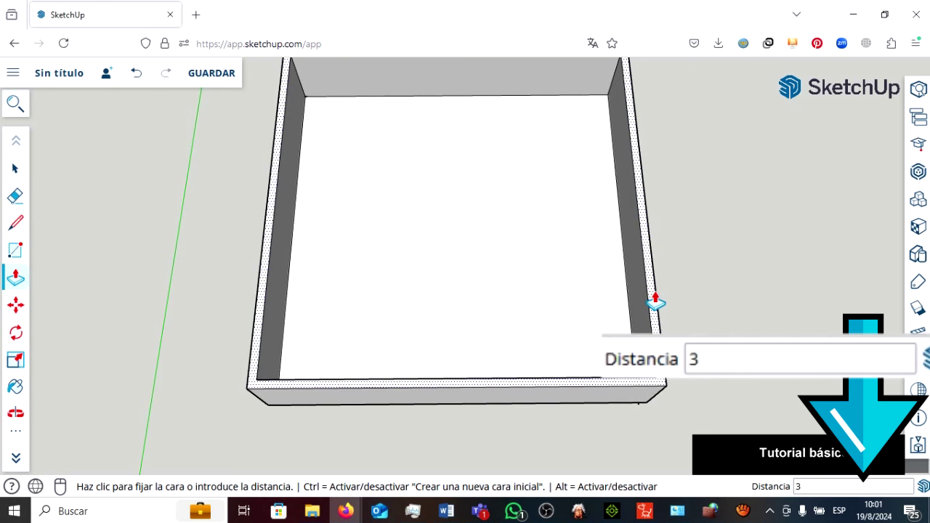
key("Return")
mouse_move(708, 297)
middle_mouse_down()
mouse_move(722, 222)
mouse_move(720, 104)
mouse_move(716, 286)
mouse_move(770, 240)
mouse_move(791, 257)
mouse_move(759, 325)
mouse_move(639, 389)
mouse_move(394, 404)
mouse_move(243, 399)
mouse_move(618, 201)
mouse_move(554, 218)
middle_mouse_up()
scroll(554, 218, "down", 3)
scroll(785, 201, "down", 2)
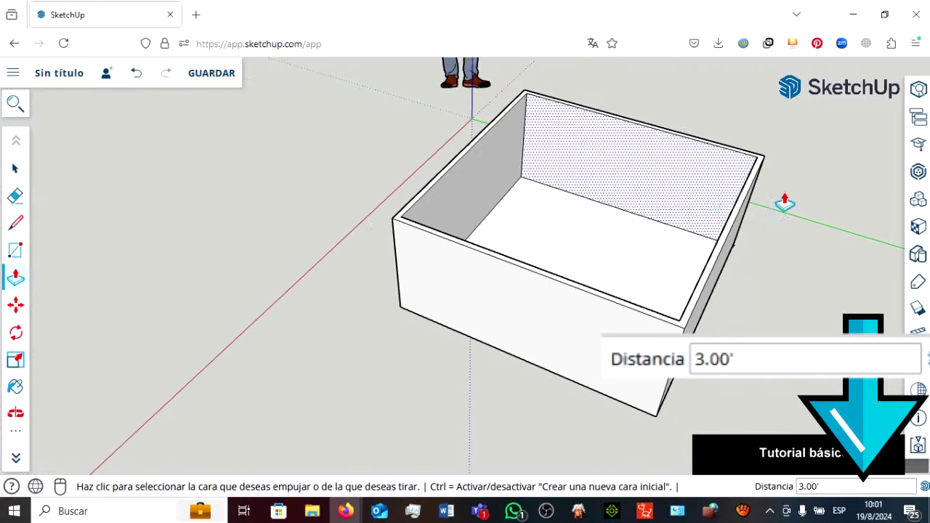
scroll(772, 213, "down", 1)
mouse_move(506, 324)
middle_mouse_down()
mouse_move(581, 166)
mouse_move(660, 116)
mouse_move(710, 123)
mouse_move(635, 335)
mouse_move(457, 286)
middle_mouse_up()
mouse_move(535, 224)
middle_mouse_down()
mouse_move(602, 188)
mouse_move(614, 197)
mouse_move(581, 218)
middle_mouse_up()
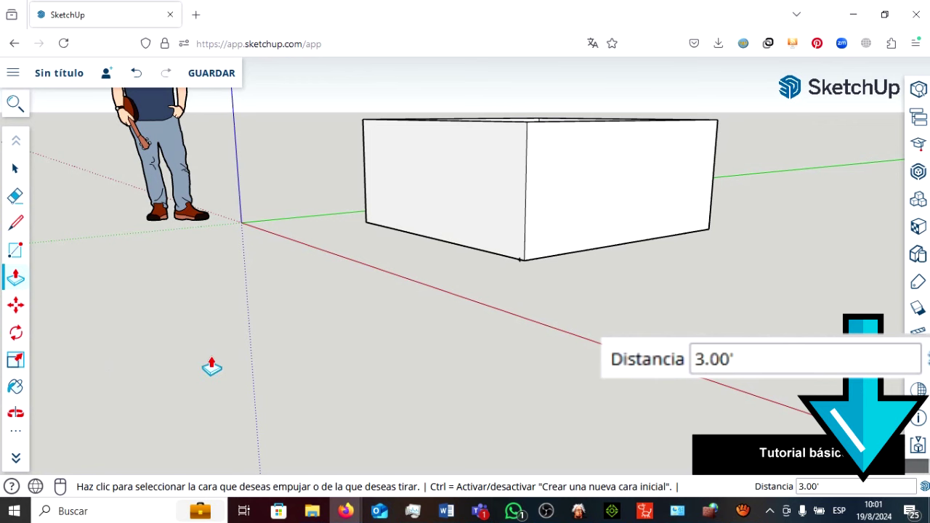
key("t")
scroll(446, 288, "up", 3)
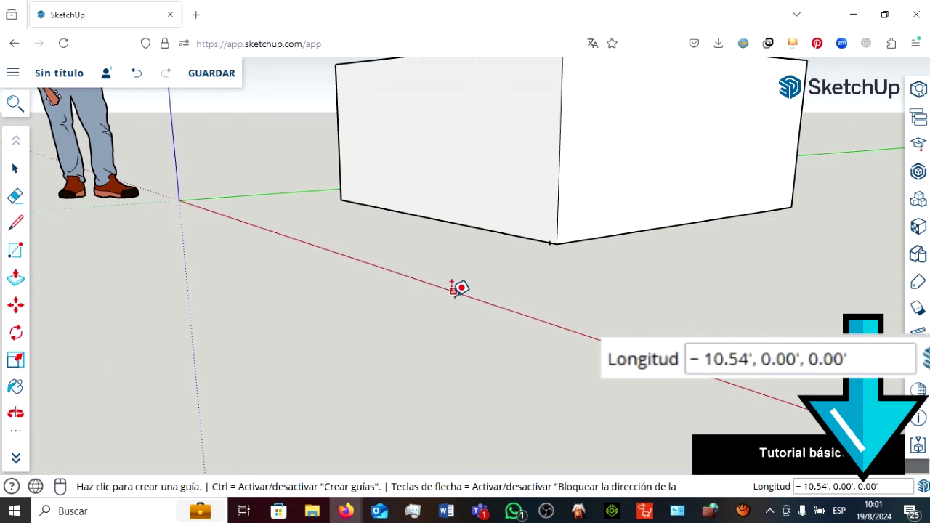
scroll(541, 309, "down", 2)
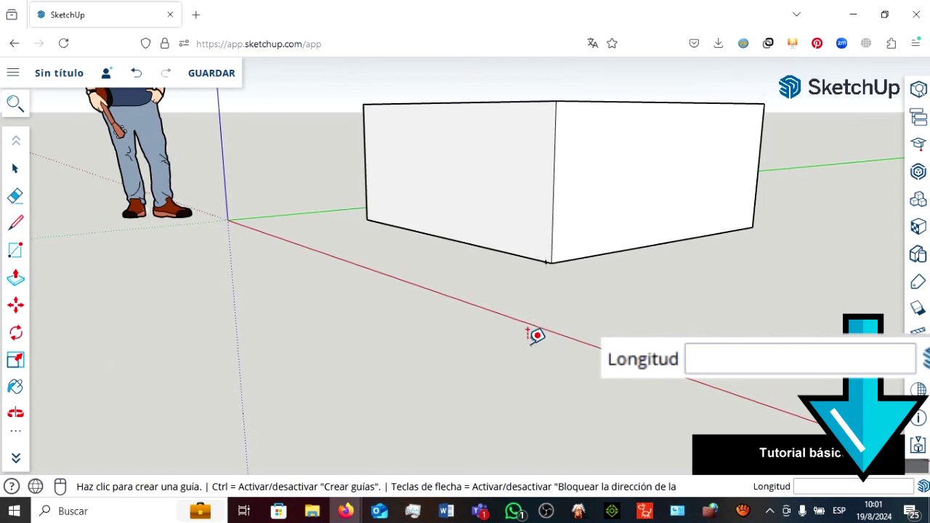
left_click(555, 87)
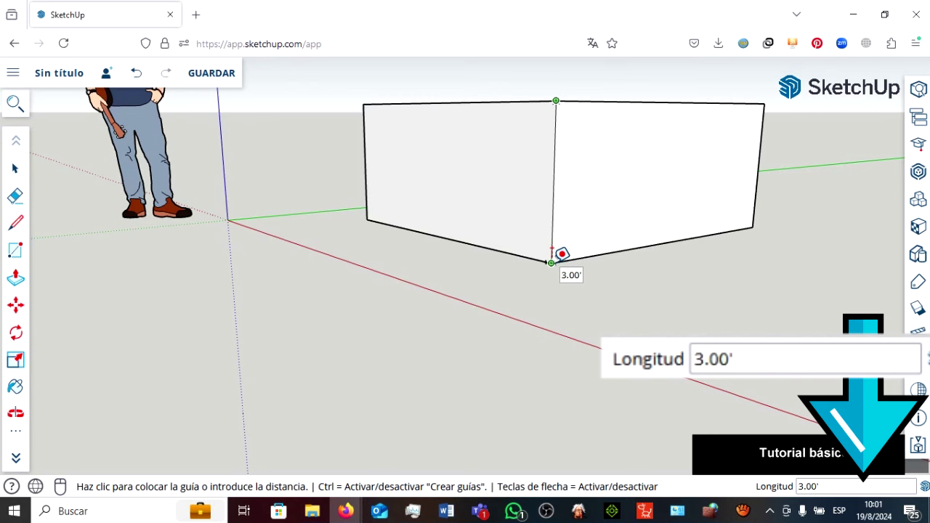
left_click(551, 260)
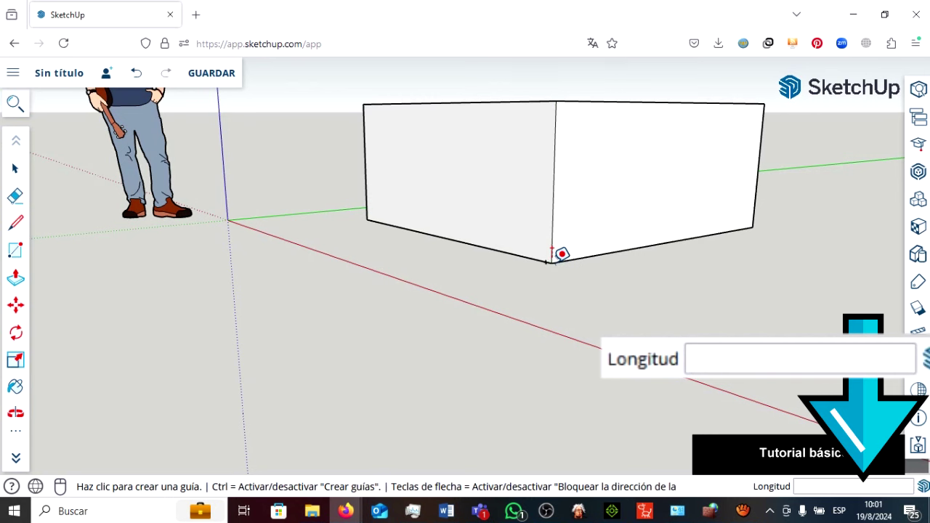
mouse_move(803, 179)
middle_mouse_down()
mouse_move(668, 383)
mouse_move(564, 428)
mouse_move(422, 432)
mouse_move(294, 408)
mouse_move(280, 390)
middle_mouse_up()
scroll(482, 201, "up", 3)
Place a guide point 0.50 ft along the floor edge from the inner wall corner.
scroll(512, 235, "up", 2)
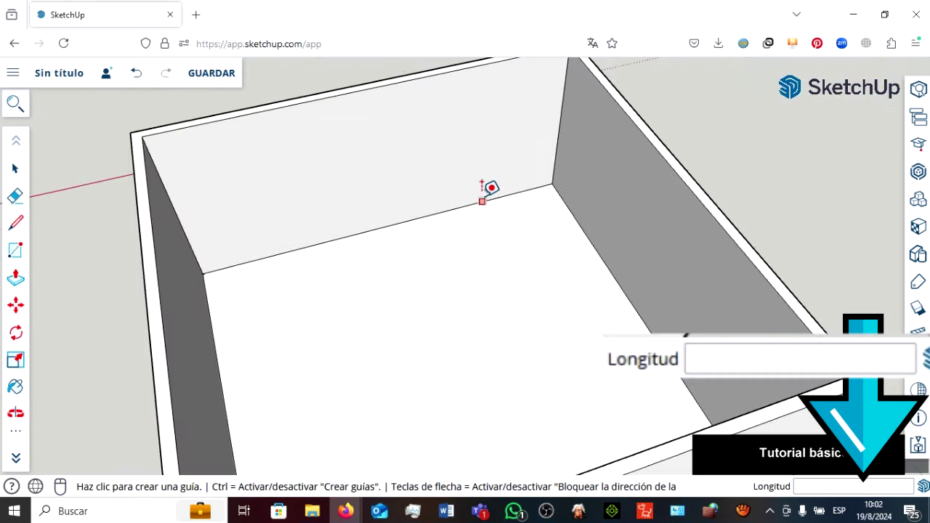
mouse_move(518, 259)
middle_mouse_down()
mouse_move(431, 213)
mouse_move(426, 199)
middle_mouse_up()
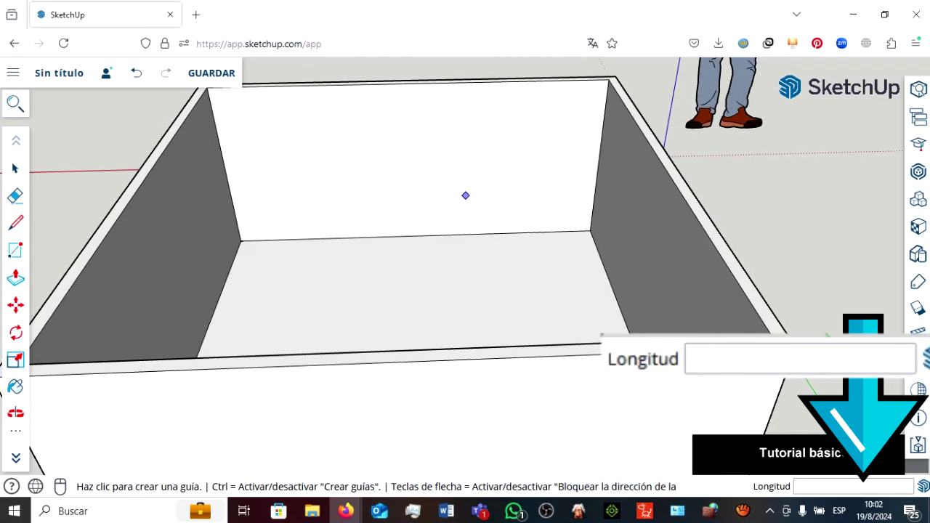
scroll(516, 178, "up", 3)
mouse_move(548, 294)
middle_mouse_down()
mouse_move(537, 266)
mouse_move(540, 283)
middle_mouse_up()
scroll(629, 244, "up", 2)
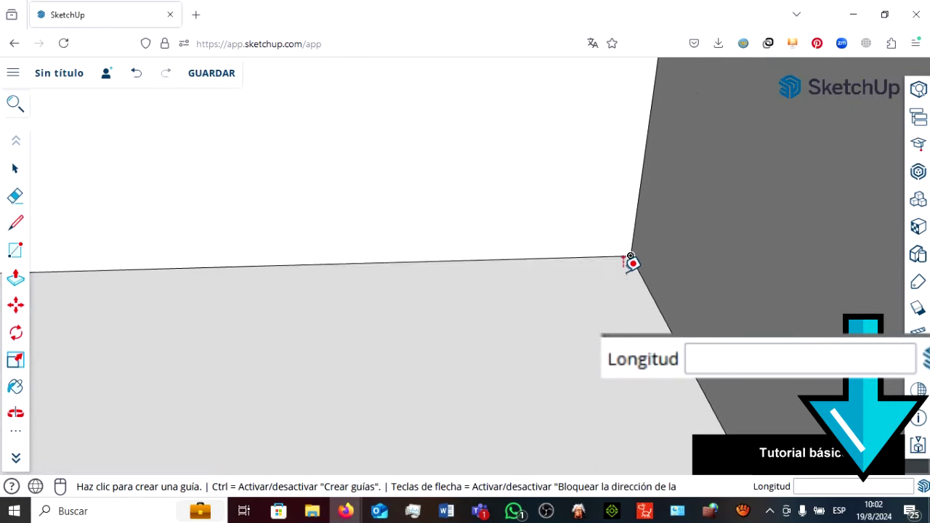
scroll(629, 254, "down", 5)
scroll(629, 268, "up", 2)
scroll(629, 262, "up", 2)
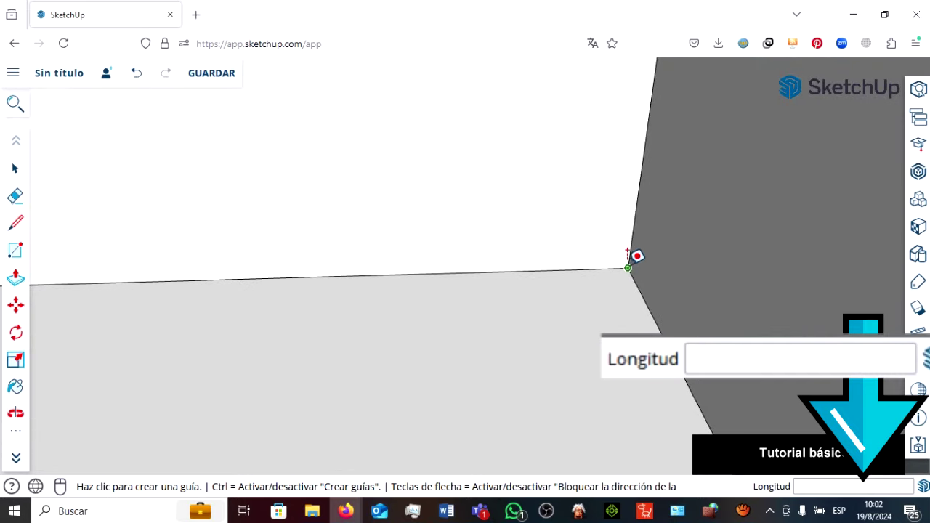
left_click(628, 268)
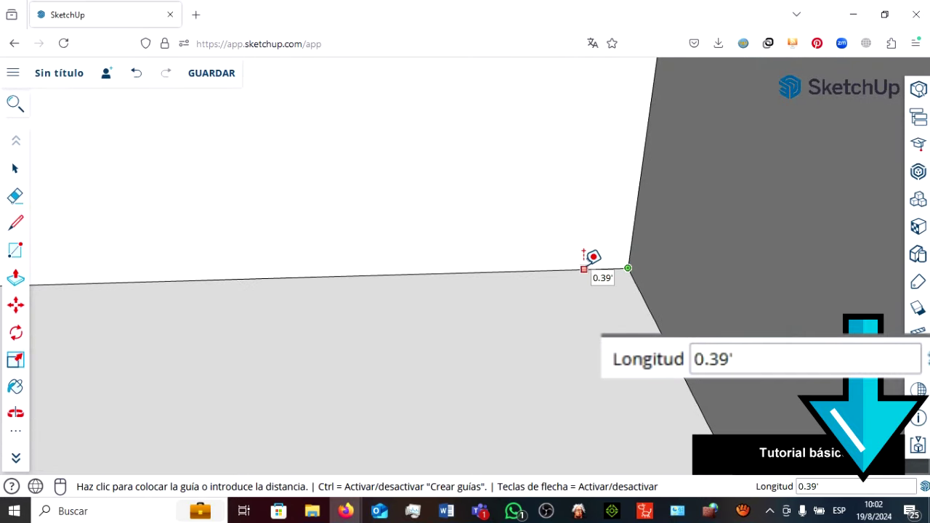
type("0.50")
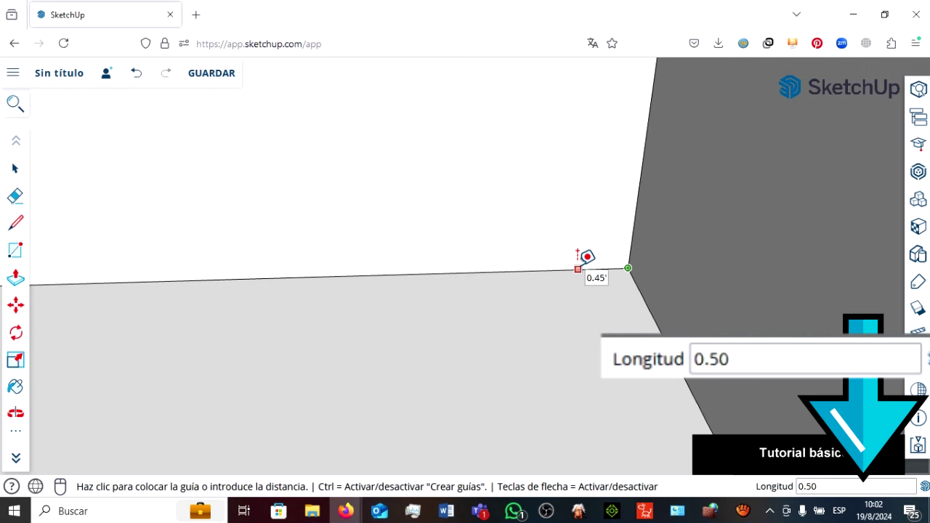
key("Return")
Raise a 2 ft vertical guide from the new edge point.
scroll(577, 262, "up", 3)
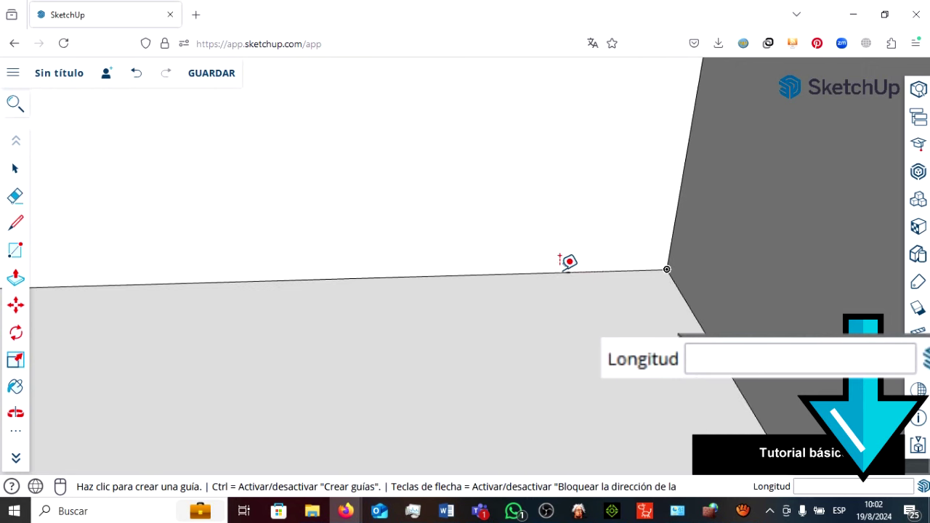
left_click(568, 271)
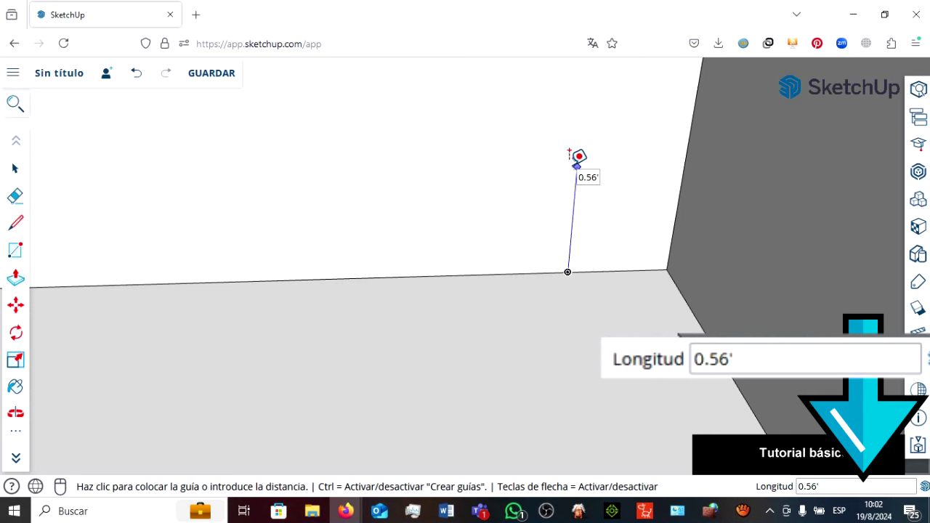
type("2")
key("Return")
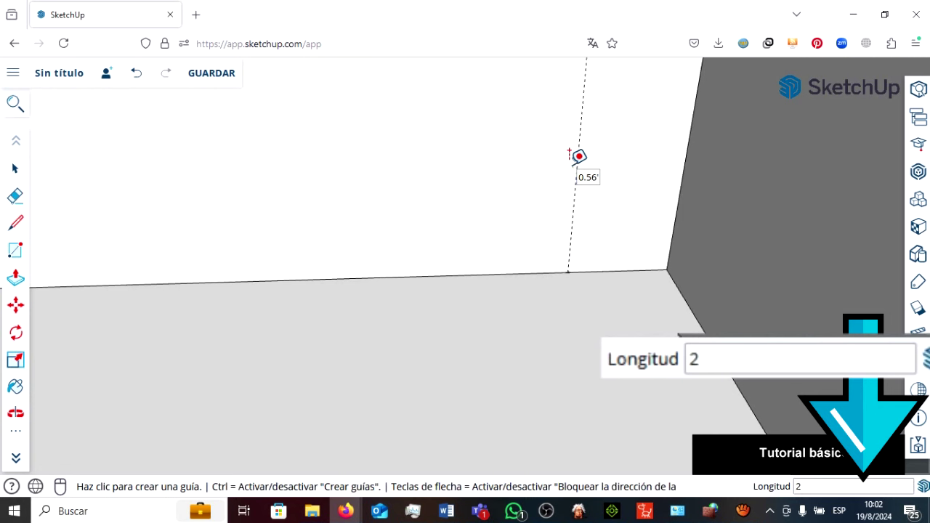
scroll(581, 171, "down", 2)
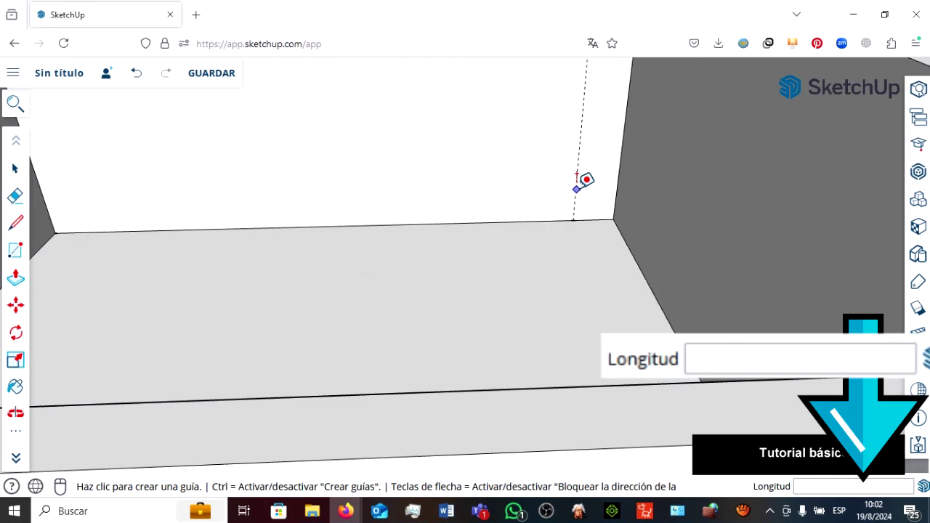
Mark a guide point 0.80 ft along the edge from the foot of the 2 ft vertical guide.
scroll(583, 178, "down", 2)
scroll(593, 105, "up", 1)
scroll(585, 193, "down", 2)
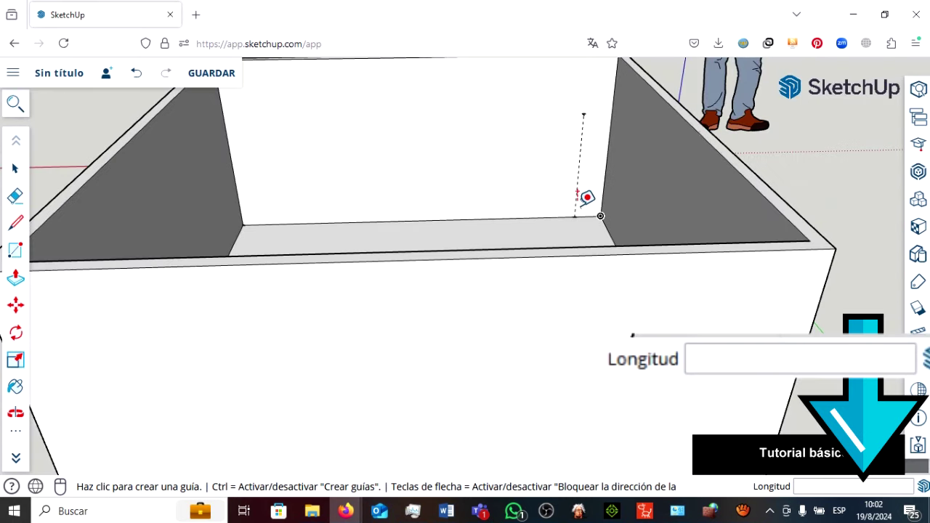
scroll(585, 201, "down", 1)
scroll(587, 101, "up", 2)
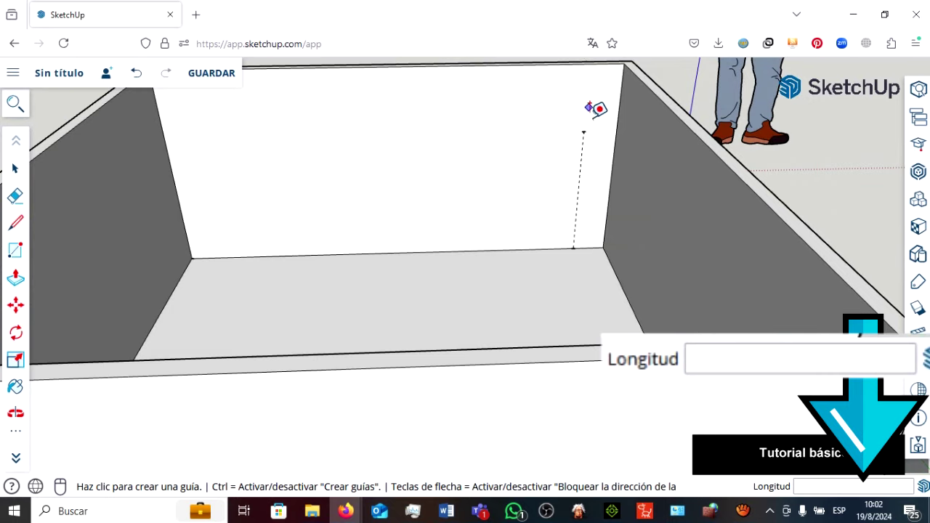
scroll(588, 133, "up", 2)
scroll(588, 128, "up", 1)
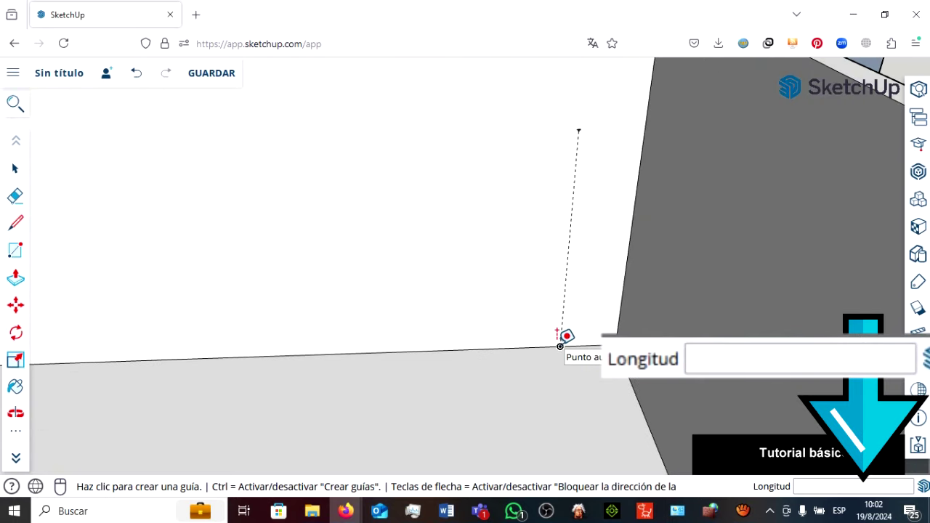
left_click(560, 346)
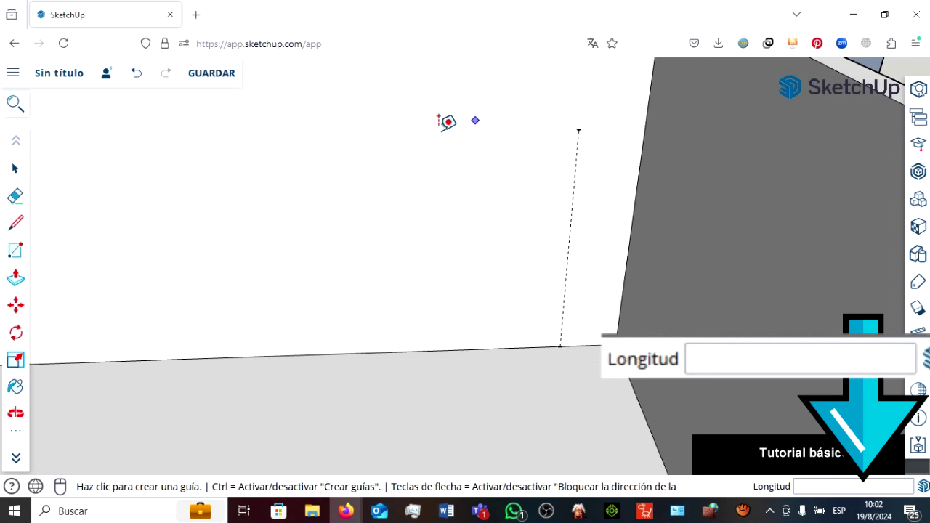
left_click(560, 346)
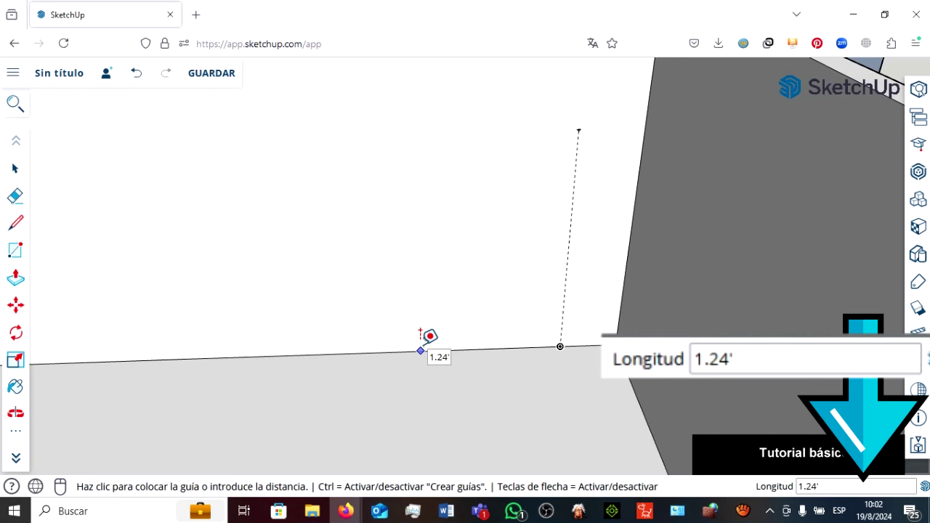
type("0.80")
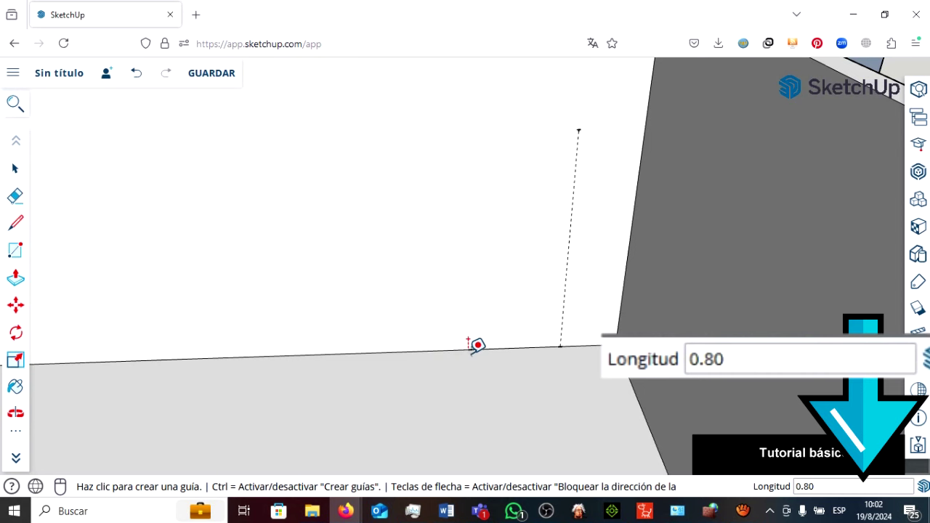
scroll(473, 345, "up", 3)
scroll(477, 338, "up", 2)
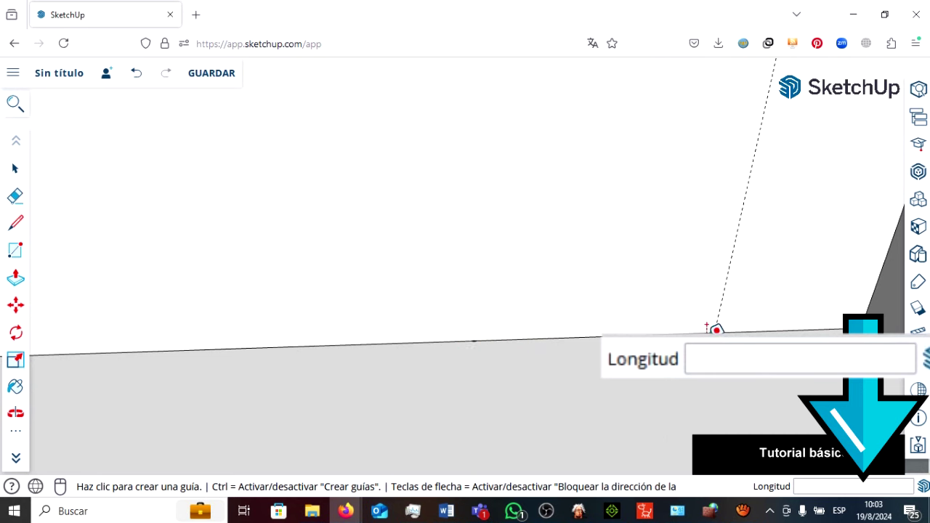
scroll(476, 355, "down", 1)
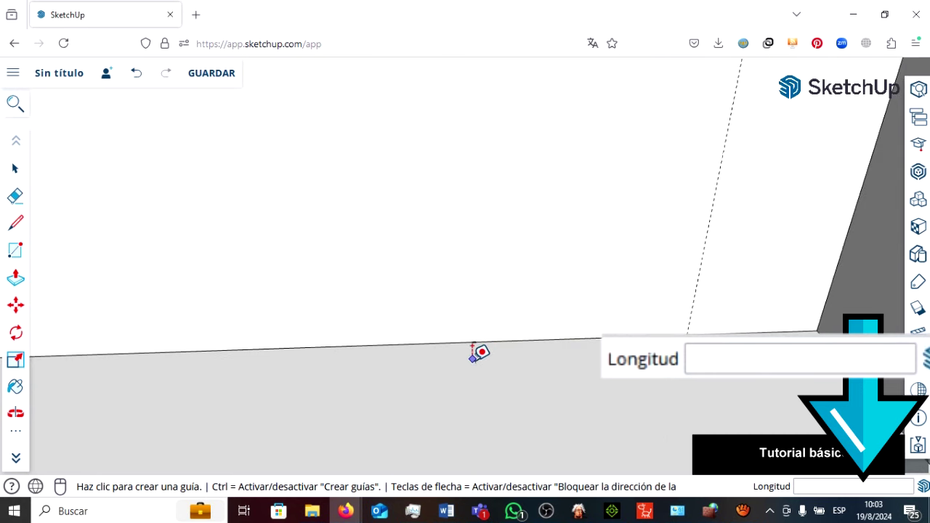
scroll(434, 346, "up", 1)
scroll(433, 353, "up", 1)
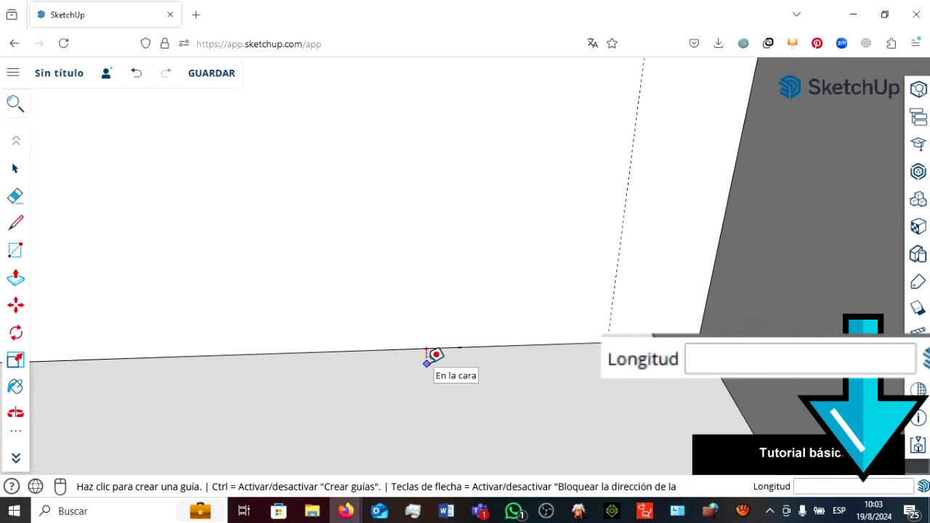
scroll(435, 355, "up", 1)
scroll(435, 354, "down", 1)
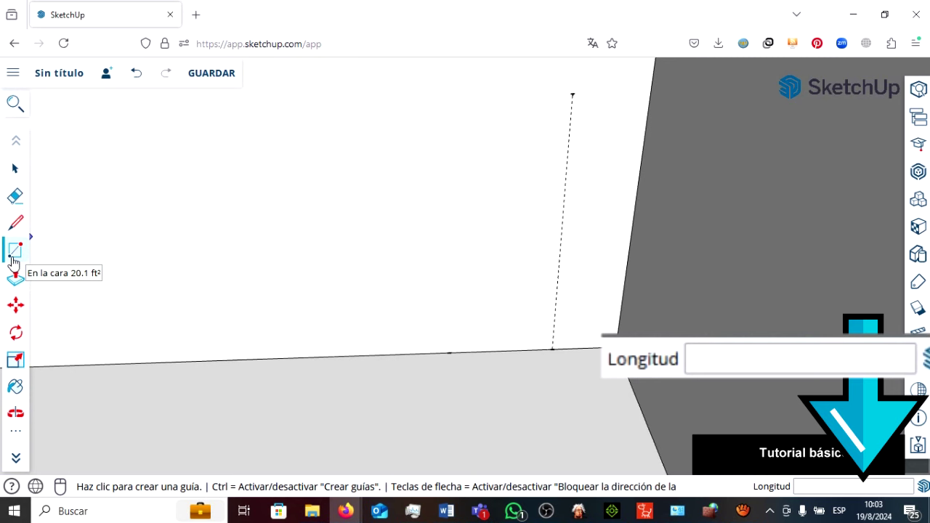
Draw the 0.80' by 2.00' door rectangle on the inner wall and start pushing it inward.
left_click(13, 260)
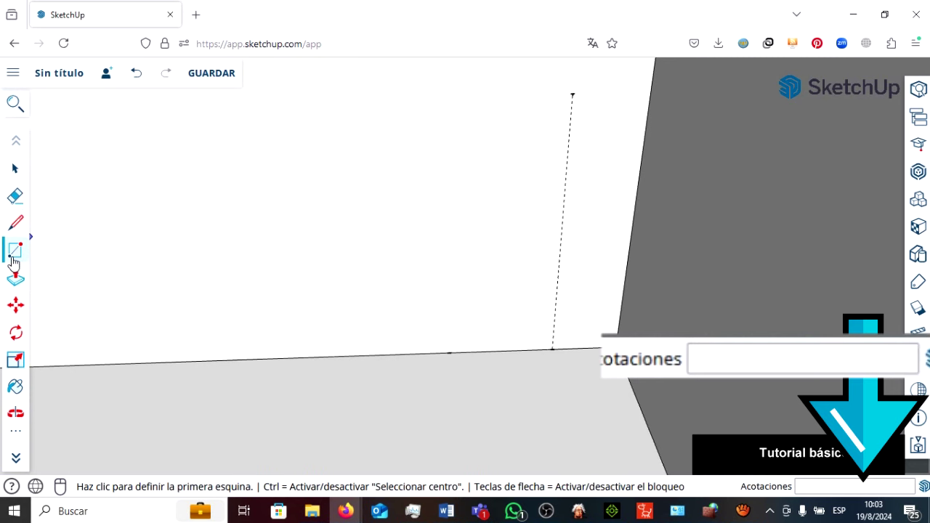
left_click(449, 353)
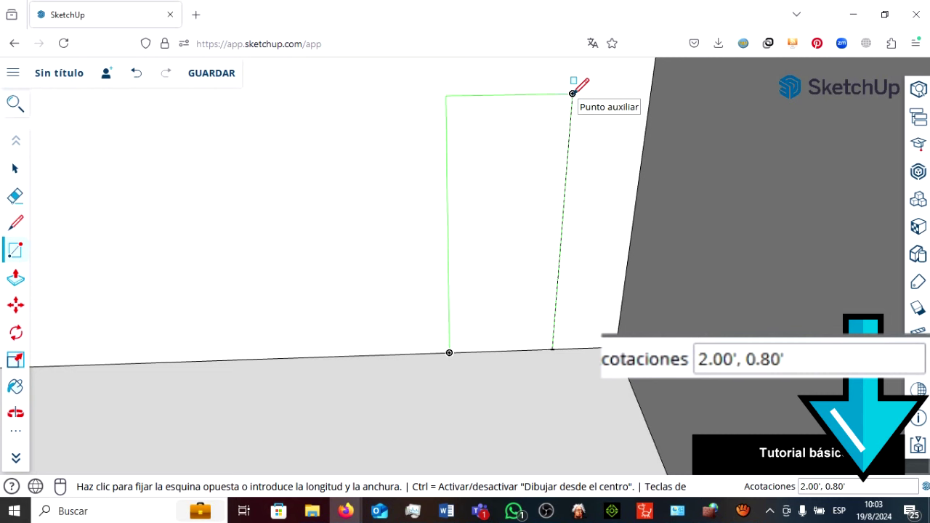
left_click(572, 93)
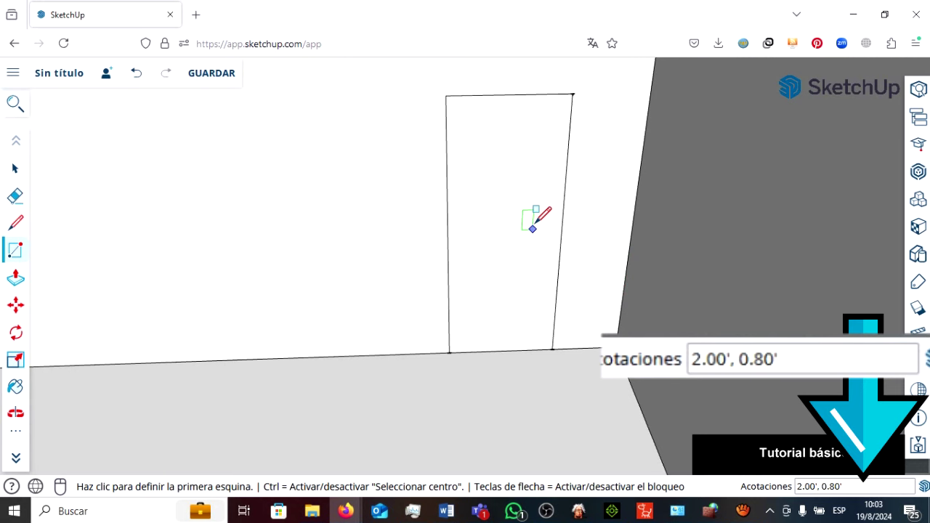
scroll(538, 216, "up", 1)
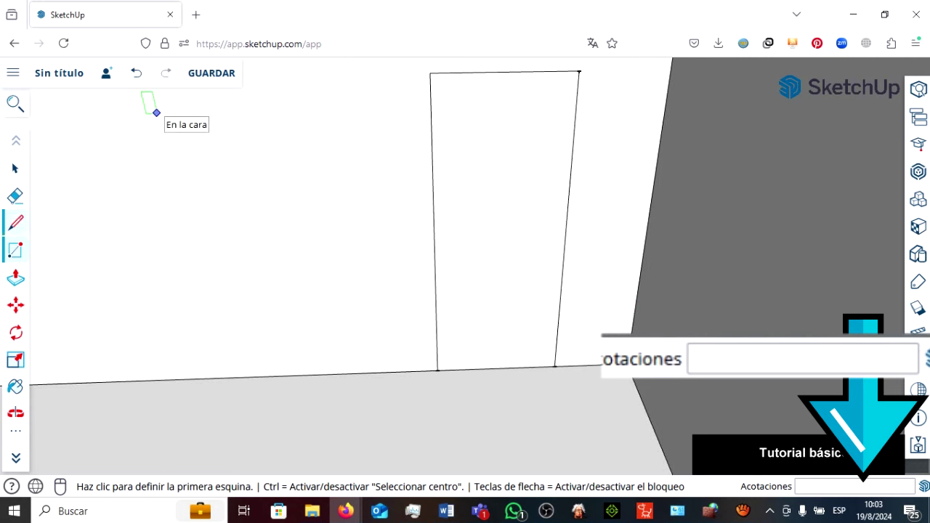
left_click(15, 284)
left_click(512, 326)
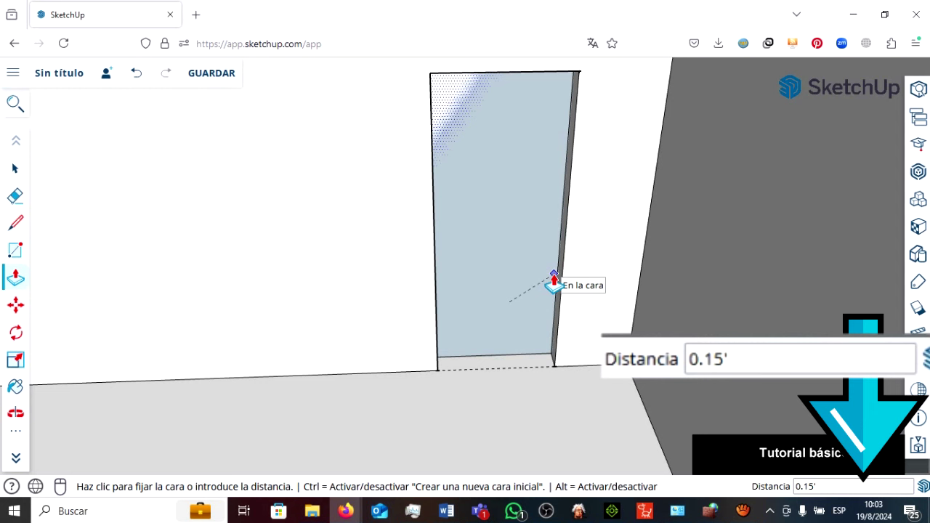
Push the door rectangle through the 0.15' wall, then orbit outside to view the opening.
left_click(554, 280)
middle_click_drag(535, 385, 606, 411)
scroll(606, 411, "down", 5)
scroll(504, 375, "down", 3)
mouse_move(504, 376)
middle_mouse_down()
mouse_move(509, 367)
mouse_move(653, 341)
mouse_move(836, 256)
mouse_move(613, 255)
middle_mouse_up()
key("p")
scroll(613, 254, "up", 3)
mouse_move(638, 322)
middle_mouse_down()
mouse_move(736, 286)
mouse_move(541, 297)
mouse_move(698, 305)
mouse_move(660, 292)
mouse_move(660, 304)
middle_mouse_up()
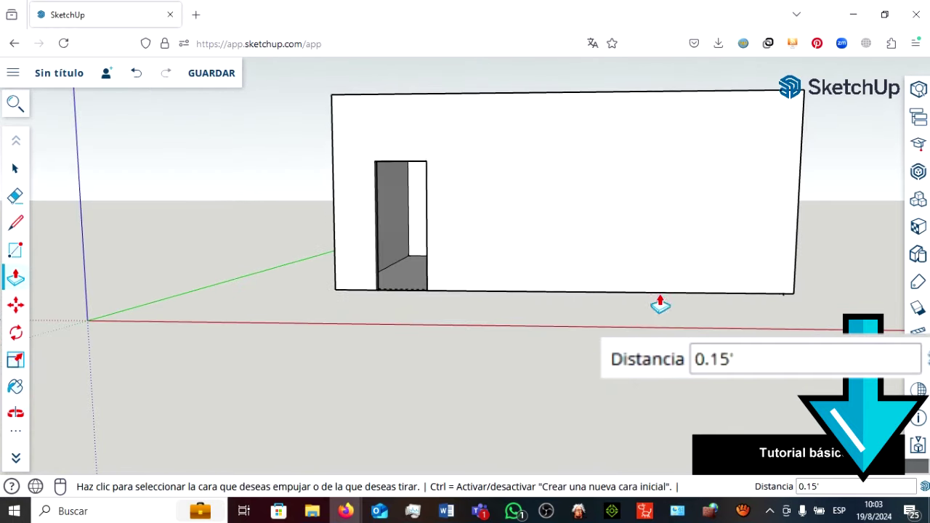
scroll(618, 231, "up", 2)
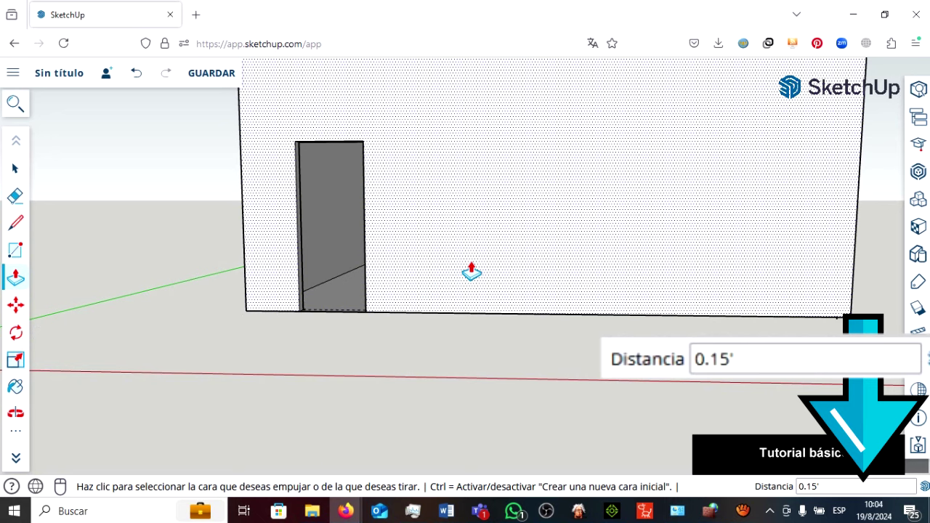
key("t")
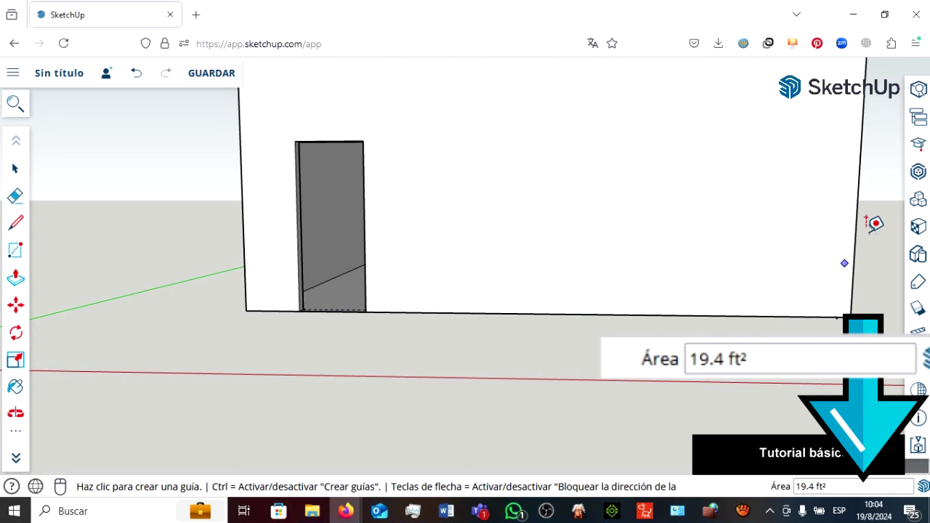
Mark a guide point 2 ft up the wall's right edge.
scroll(879, 182, "up", 1)
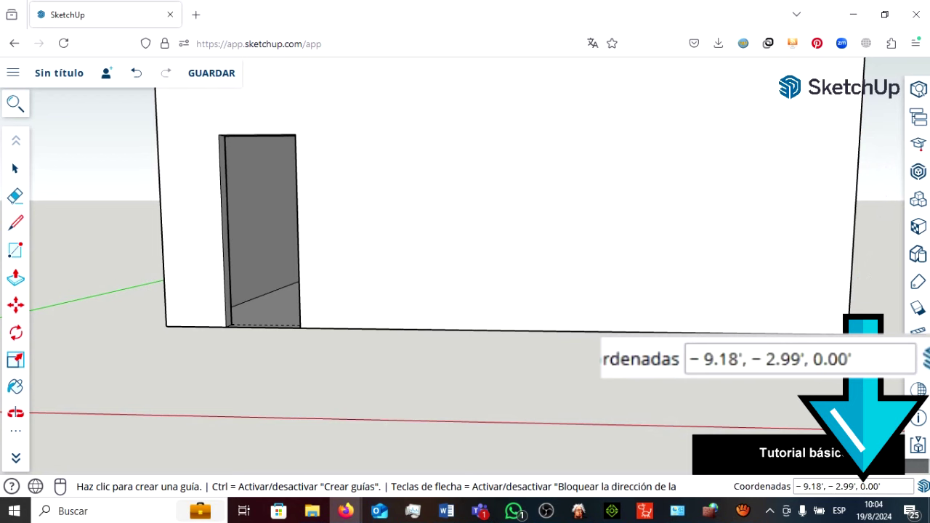
left_click(850, 312)
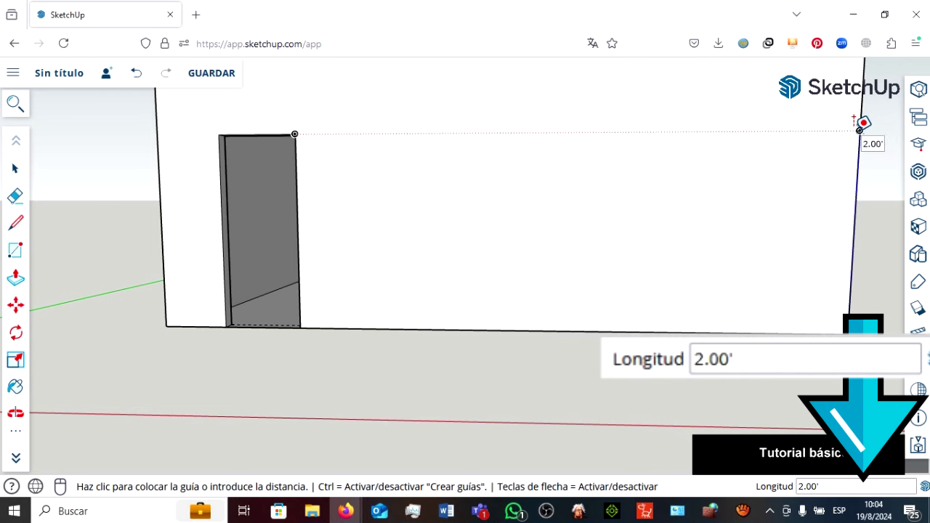
type("2.")
key("Return")
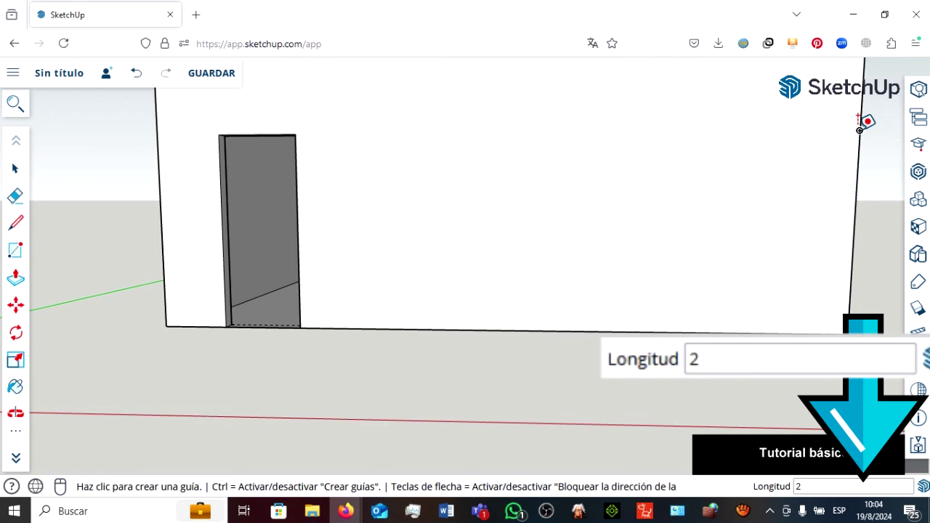
Add a guide point 1 ft in from the edge and measure a guide down toward the floor.
left_click(859, 129)
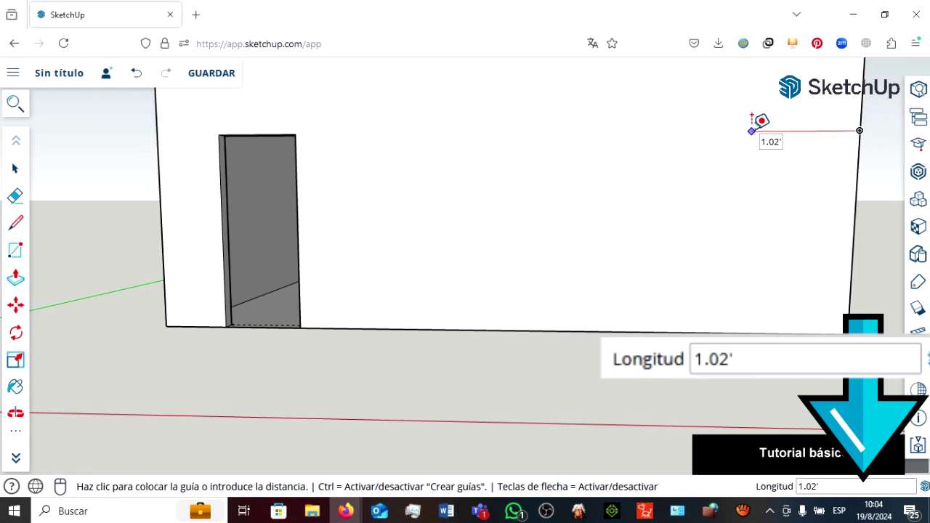
type("1")
key("Return")
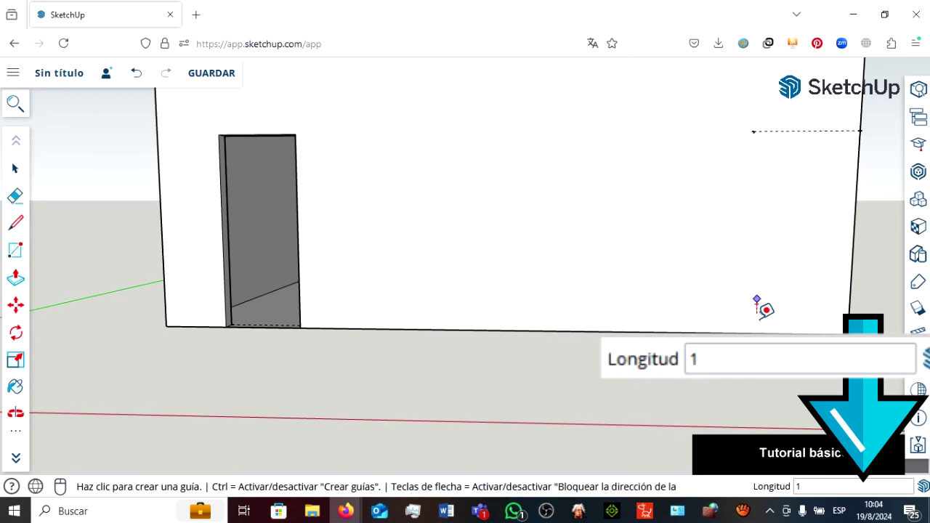
left_click(753, 131)
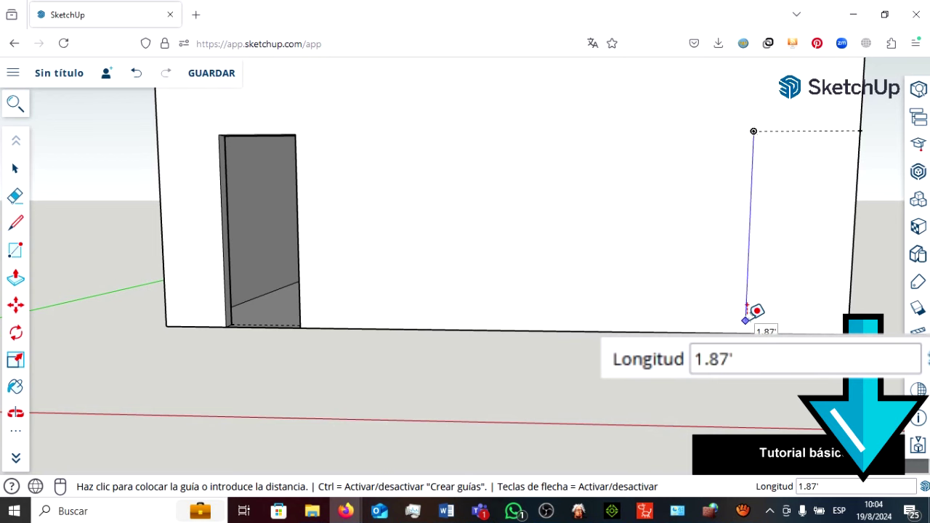
left_click(747, 311)
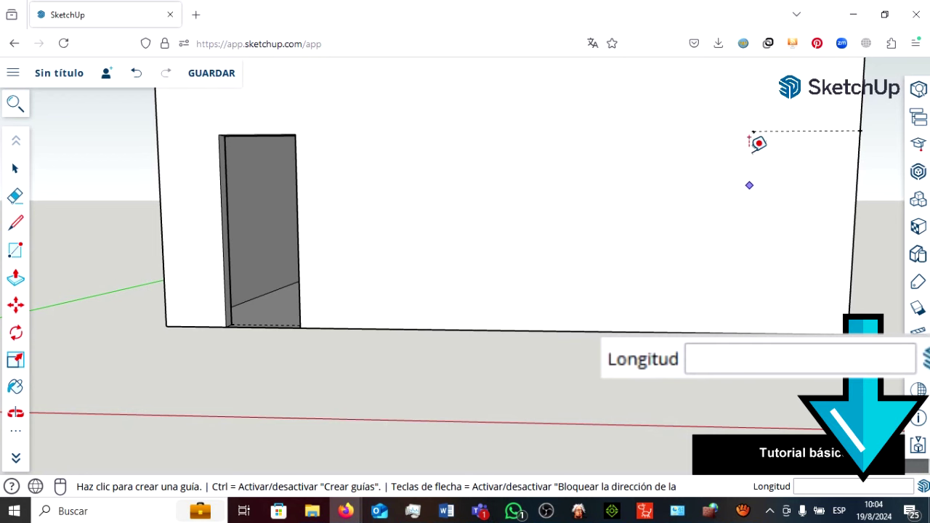
Place a guide 1 ft below the top guide's end.
left_click(754, 130)
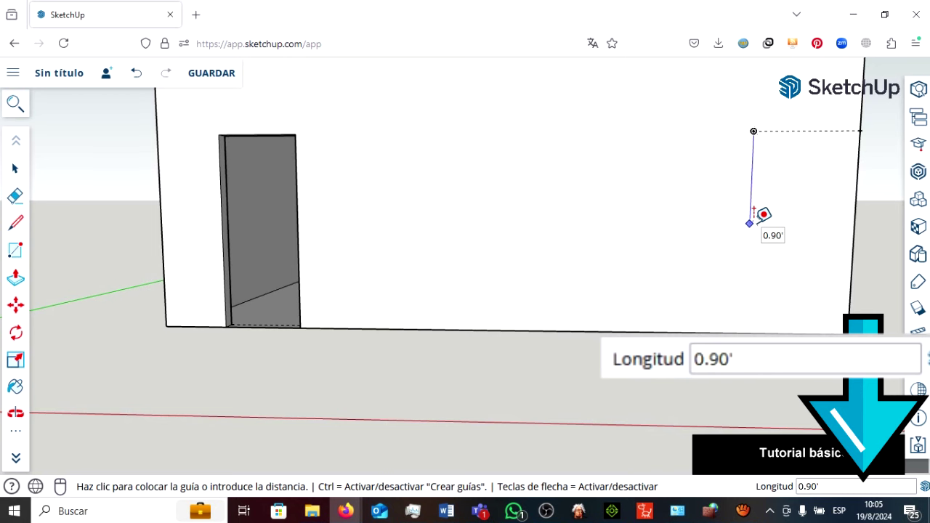
type("1")
key("Return")
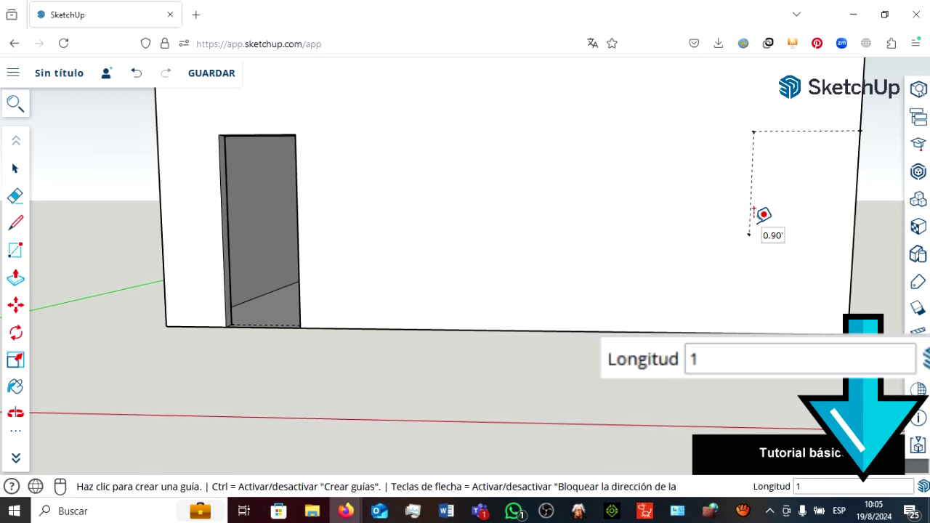
mouse_move(813, 234)
middle_mouse_down()
mouse_move(829, 235)
mouse_move(736, 218)
mouse_move(769, 236)
mouse_move(838, 249)
middle_mouse_up()
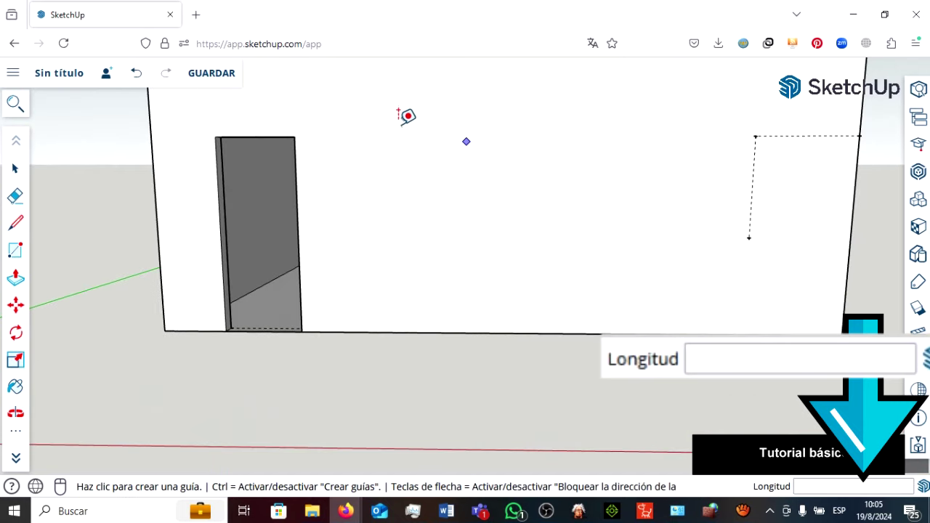
Add a 2 ft guide extending left from the guides' corner point.
left_click(755, 135)
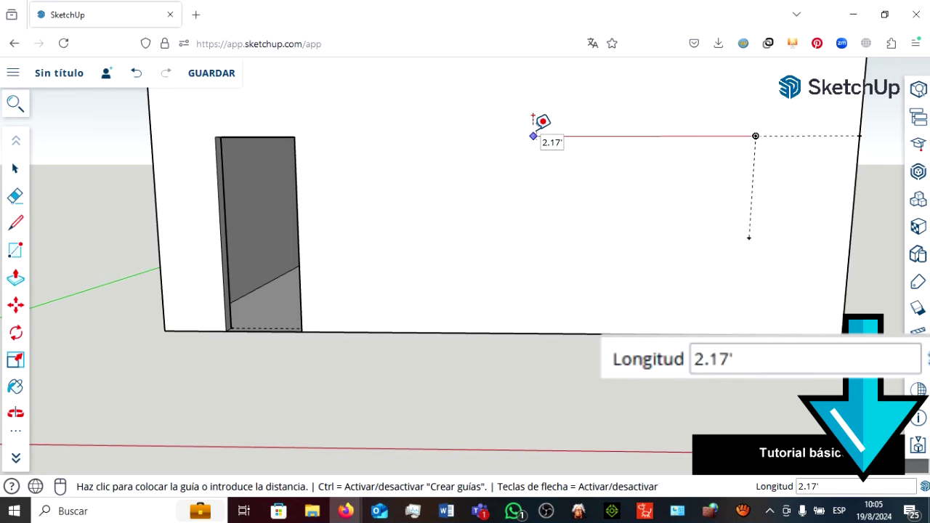
type("2")
key("Return")
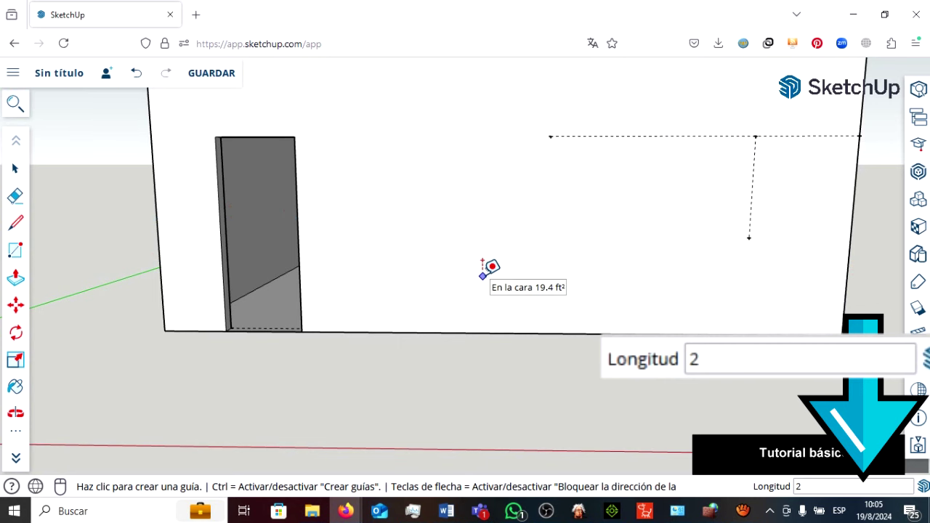
key("r")
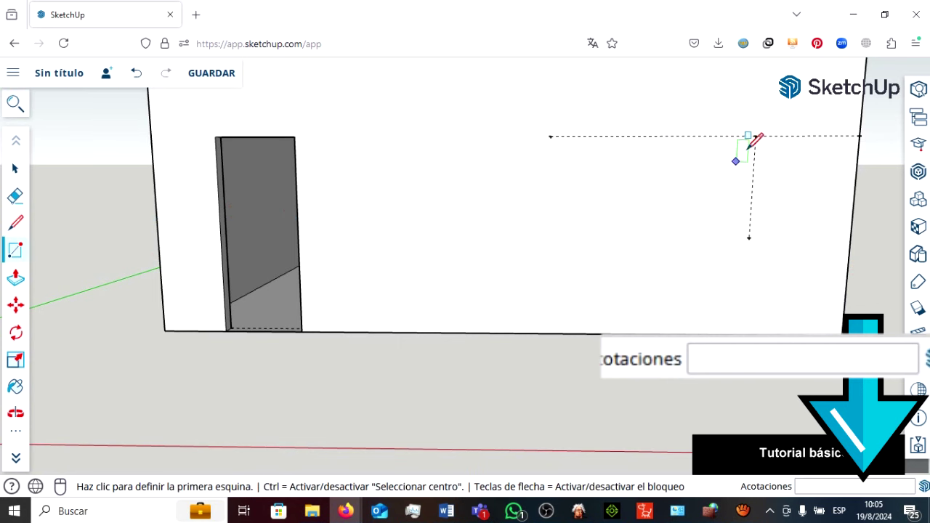
left_click(755, 136)
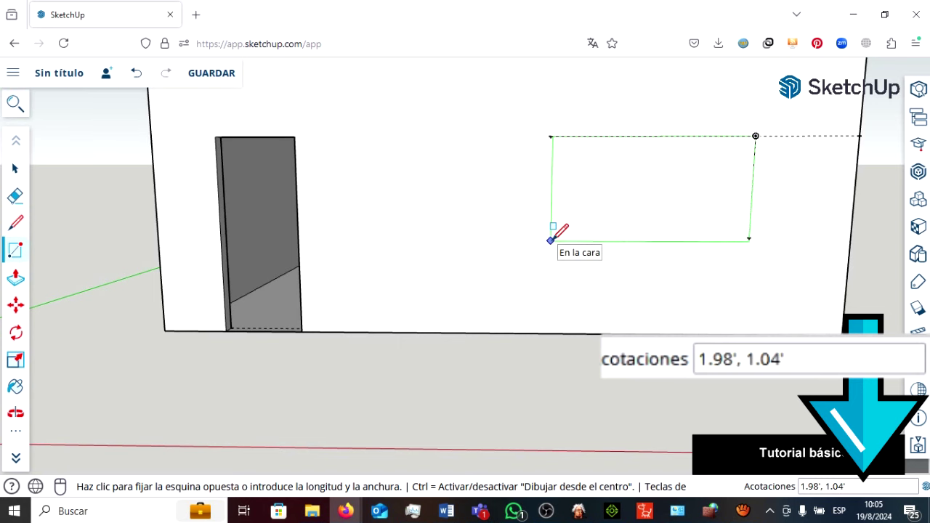
key("Escape")
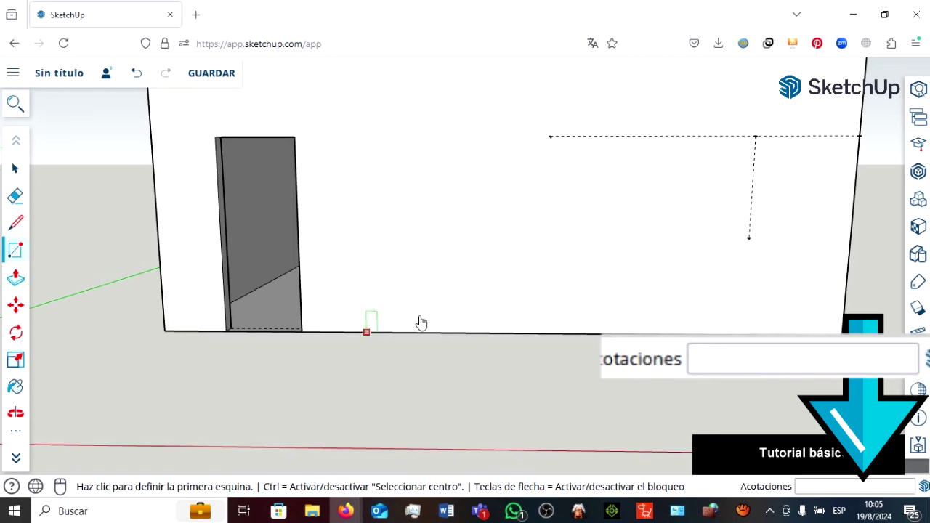
key("t")
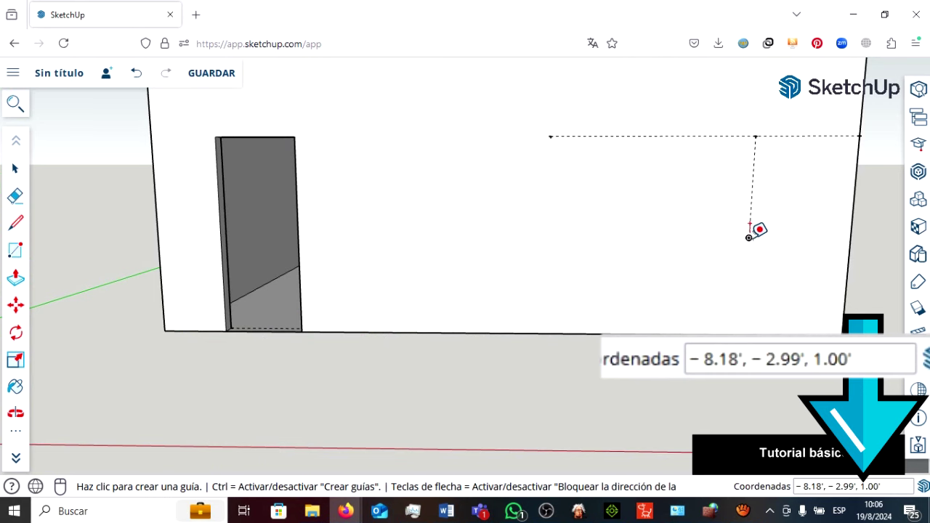
Run a 2 ft guide left from the vertical guide's bottom along the window's lower edge.
left_click(749, 238)
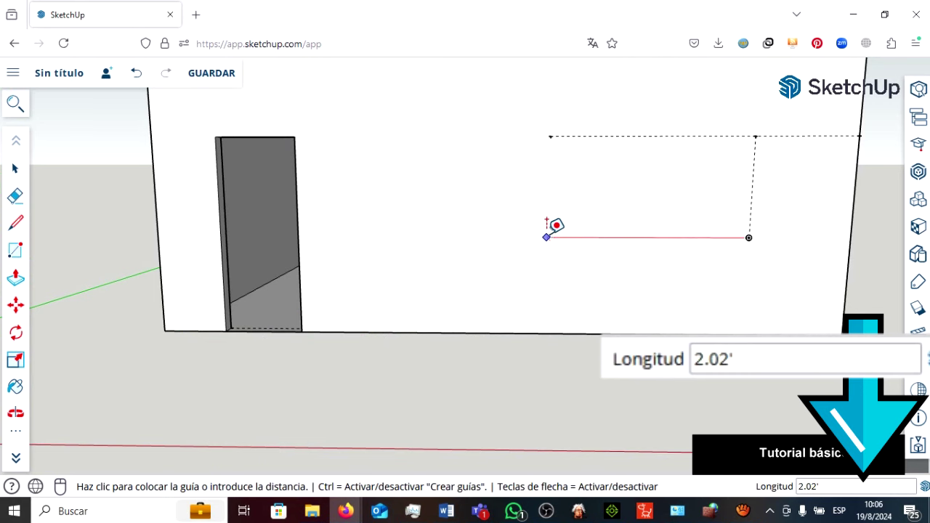
type("2")
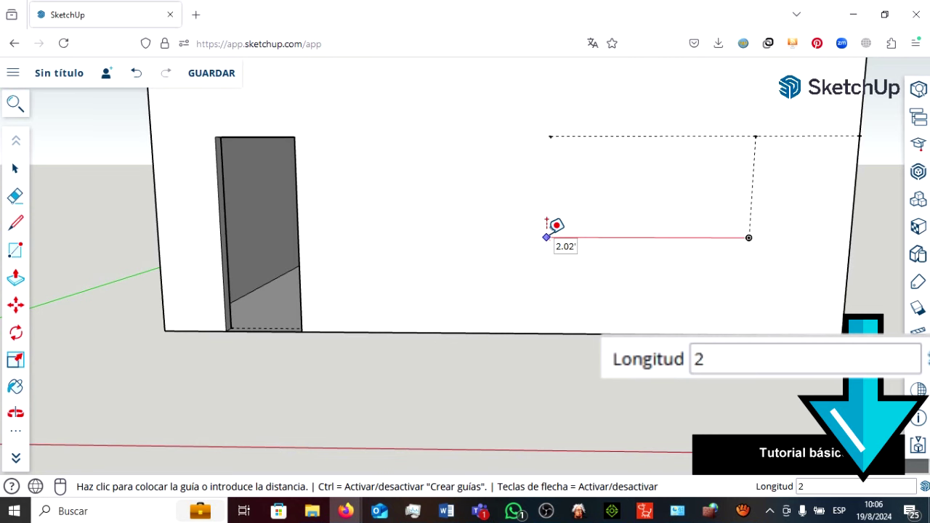
key("Return")
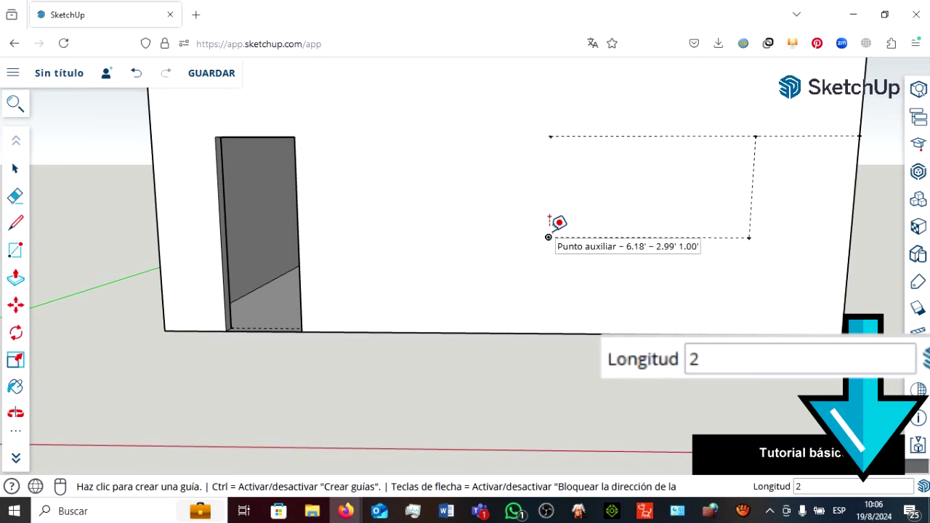
scroll(600, 153, "up", 1)
scroll(600, 154, "up", 1)
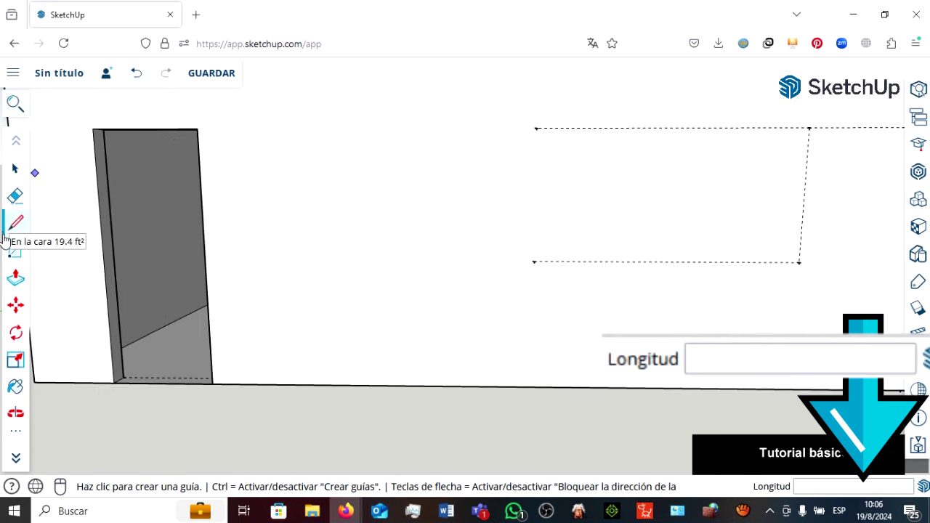
key("r")
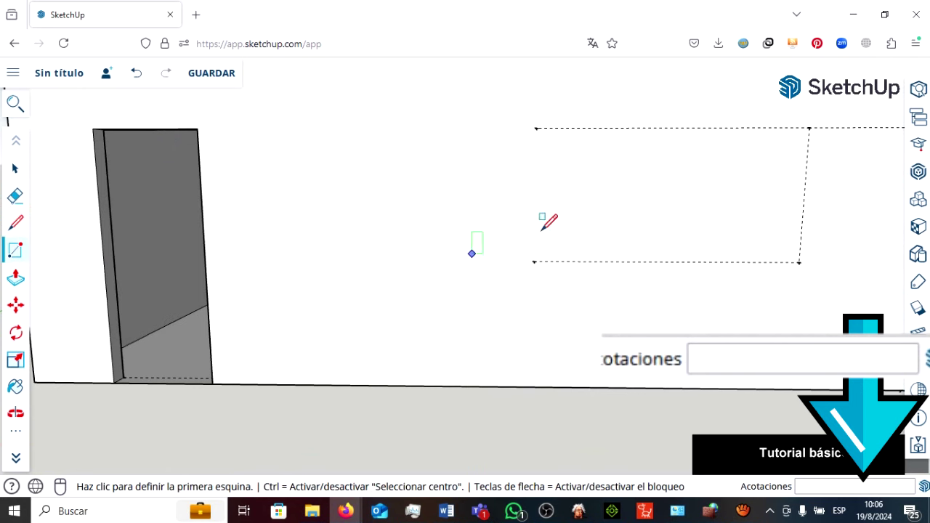
Draw a 2' by 1' window rectangle from the top-left to the bottom-right guide corner.
left_click(535, 127)
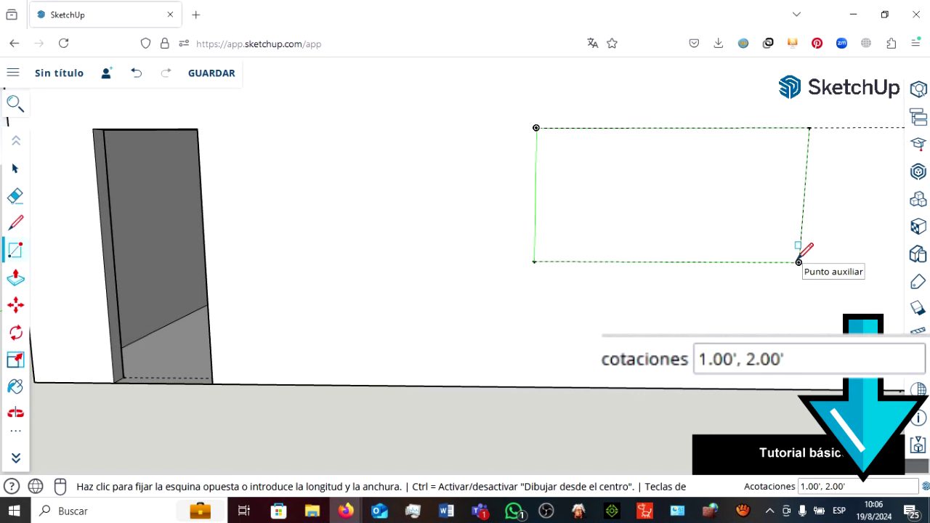
left_click(799, 261)
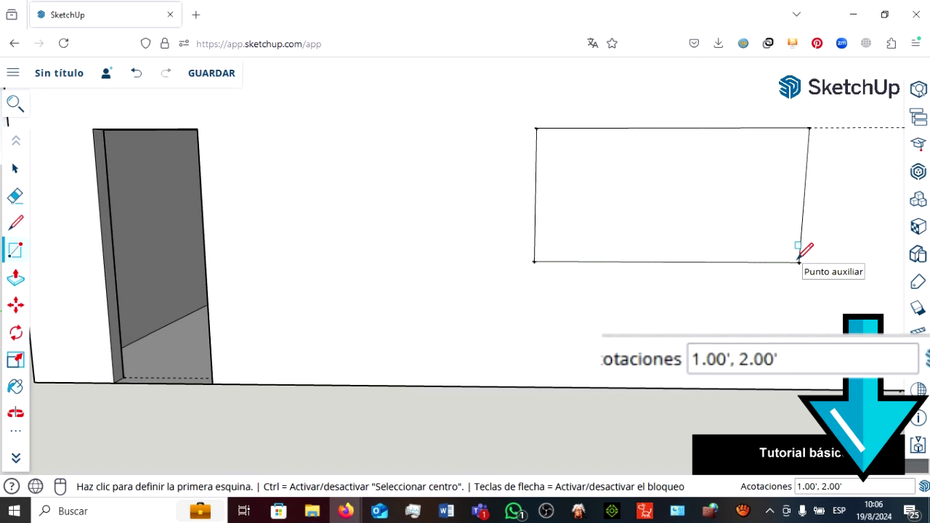
scroll(169, 172, "down", 2)
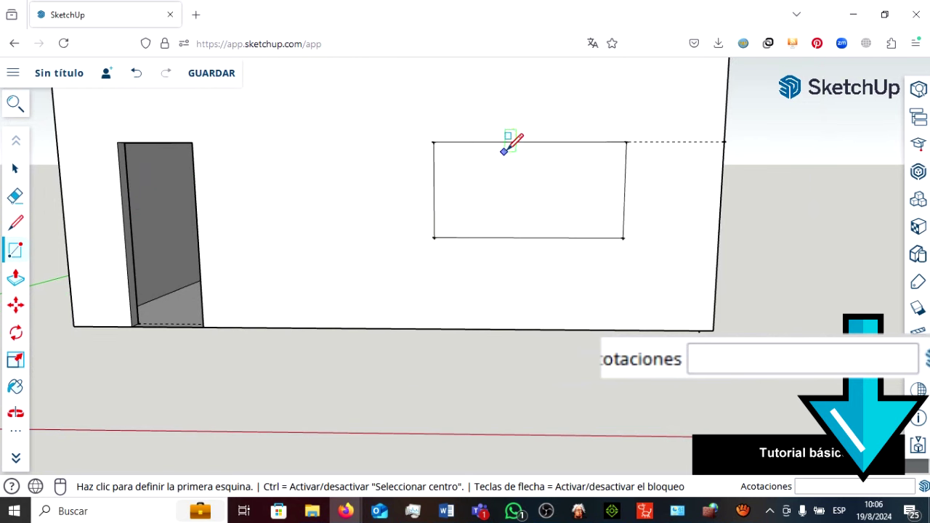
scroll(508, 148, "up", 1)
scroll(507, 149, "up", 2)
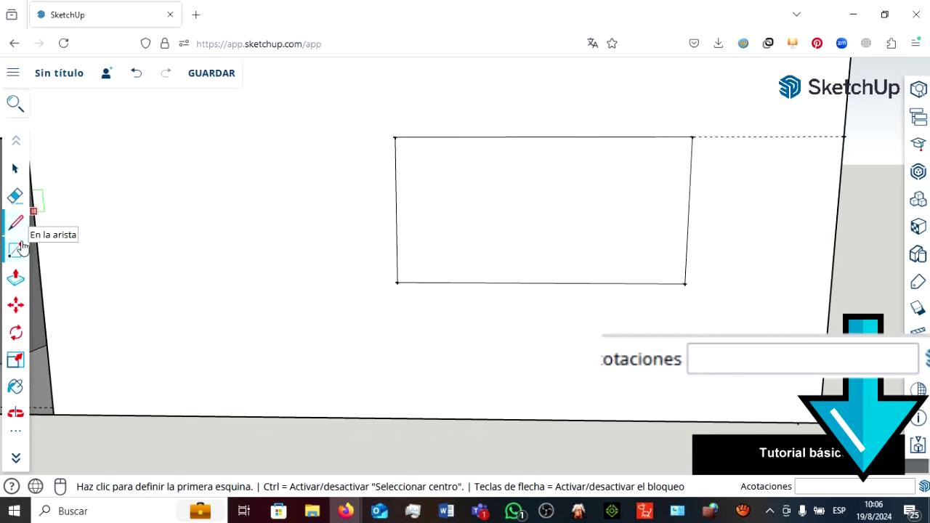
Push/Pull the window rectangle 0.5 ft, then push it fully through the front wall.
left_click(17, 285)
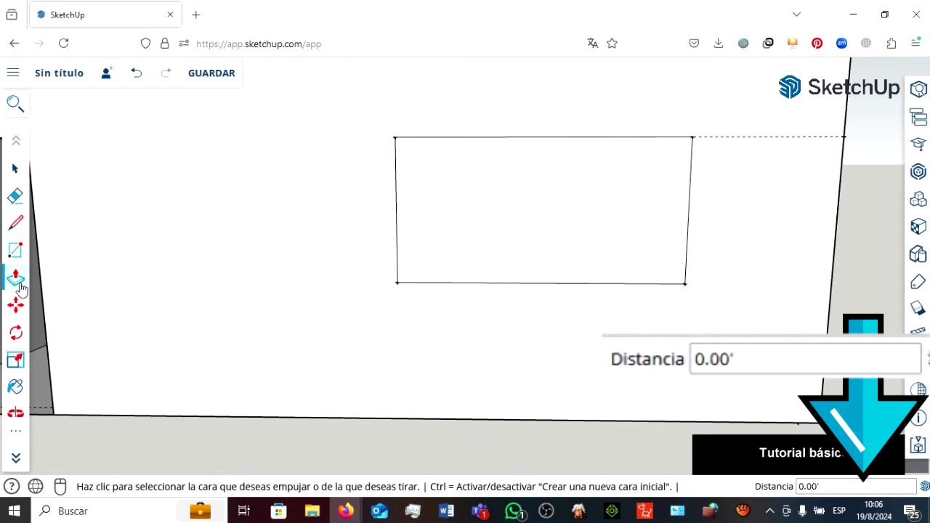
left_click(445, 246)
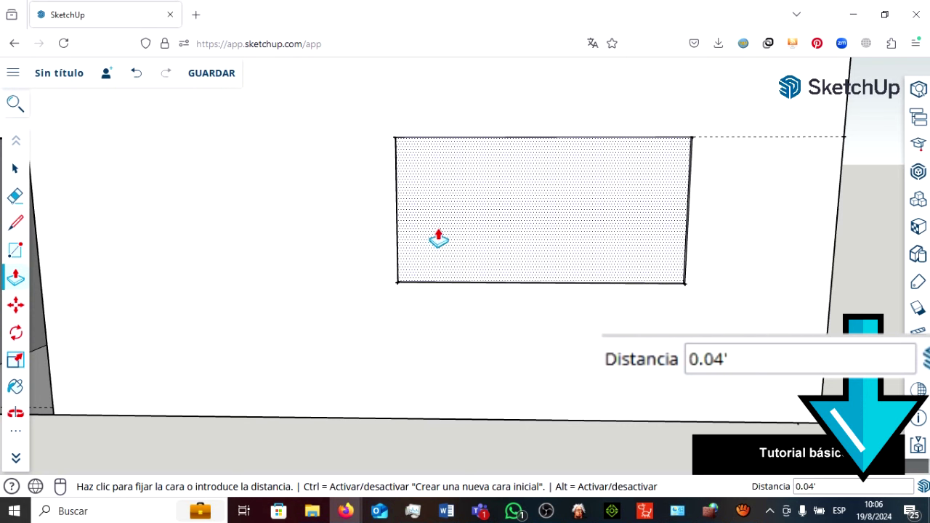
type("0.5")
key("Return")
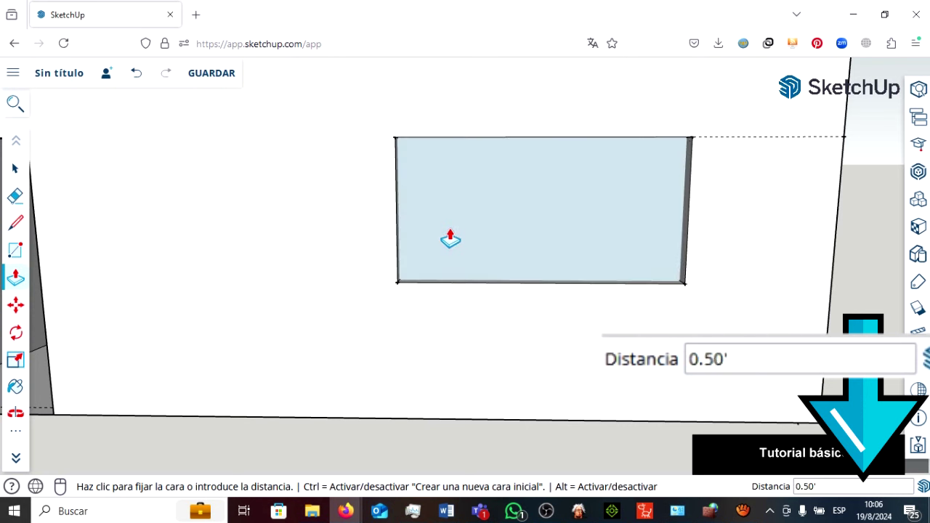
left_click(449, 229)
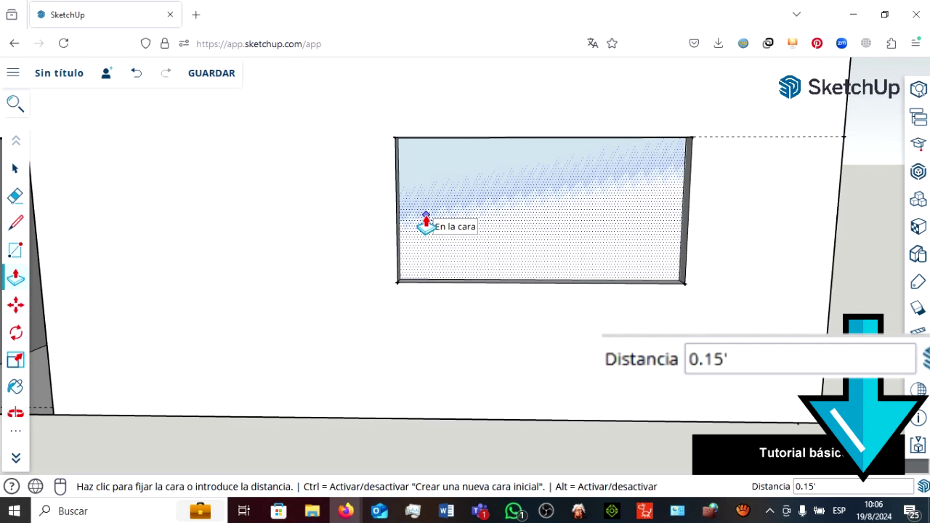
left_click(427, 221)
middle_click_drag(748, 245, 733, 247)
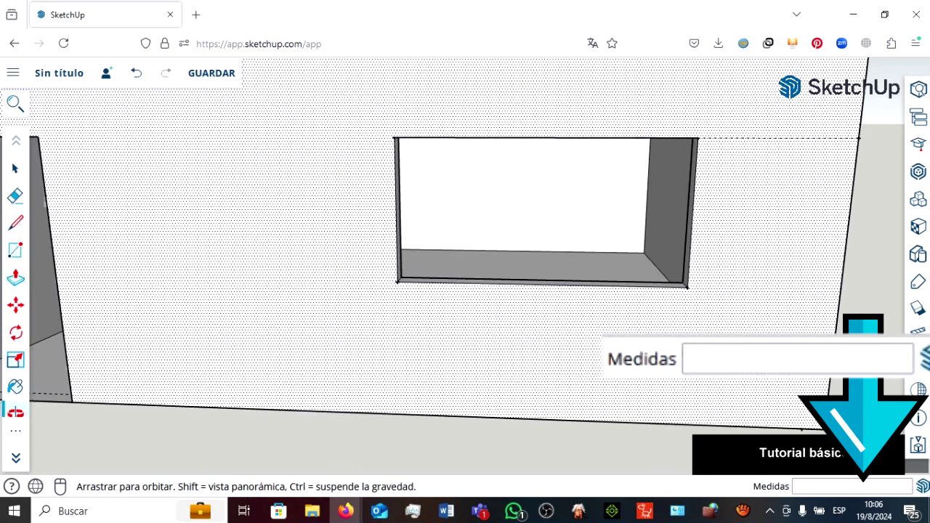
mouse_move(612, 307)
middle_mouse_down()
mouse_move(453, 297)
mouse_move(600, 276)
middle_mouse_up()
scroll(415, 307, "down", 5)
mouse_move(733, 244)
middle_mouse_down()
mouse_move(472, 343)
mouse_move(584, 349)
mouse_move(720, 257)
mouse_move(407, 305)
middle_mouse_up()
mouse_move(521, 291)
middle_mouse_down()
mouse_move(556, 303)
mouse_move(596, 264)
mouse_move(545, 247)
mouse_move(483, 266)
mouse_move(404, 380)
middle_mouse_up()
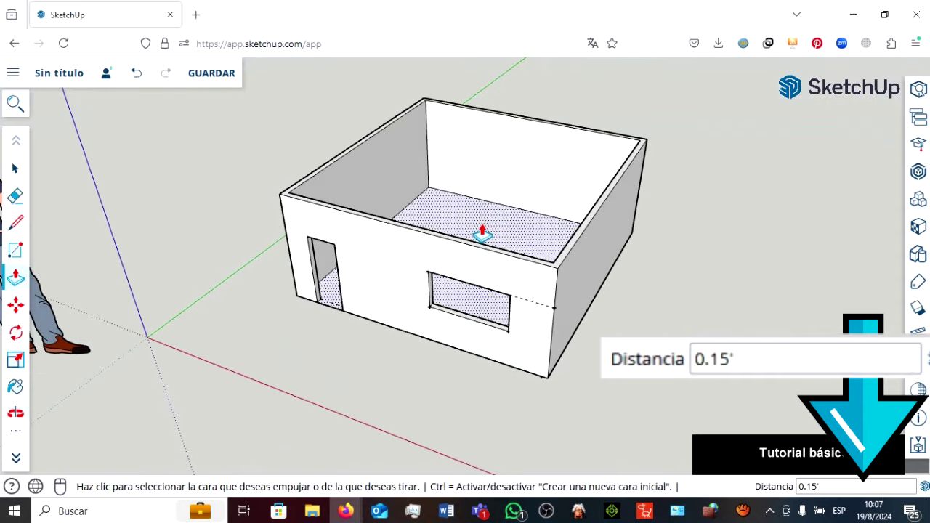
scroll(479, 237, "up", 1)
scroll(489, 229, "up", 3)
scroll(707, 286, "down", 1)
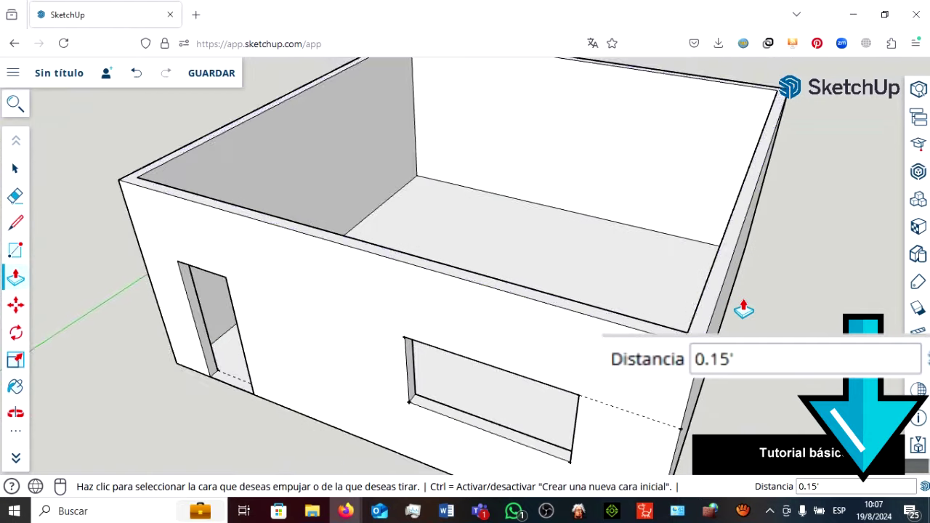
scroll(743, 309, "down", 3)
mouse_move(743, 308)
middle_mouse_down()
mouse_move(584, 237)
mouse_move(700, 276)
mouse_move(762, 276)
mouse_move(788, 223)
mouse_move(809, 291)
middle_mouse_up()
mouse_move(270, 398)
middle_mouse_down()
mouse_move(403, 403)
mouse_move(404, 432)
middle_mouse_up()
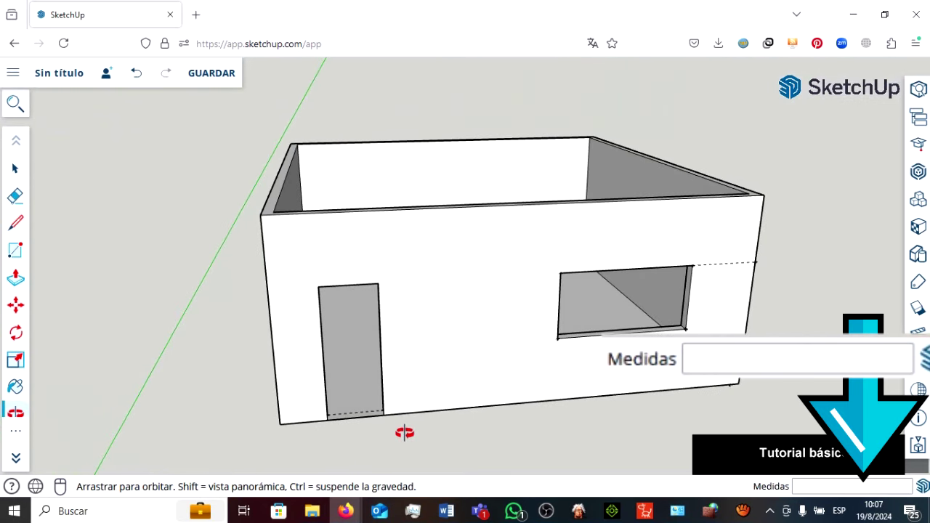